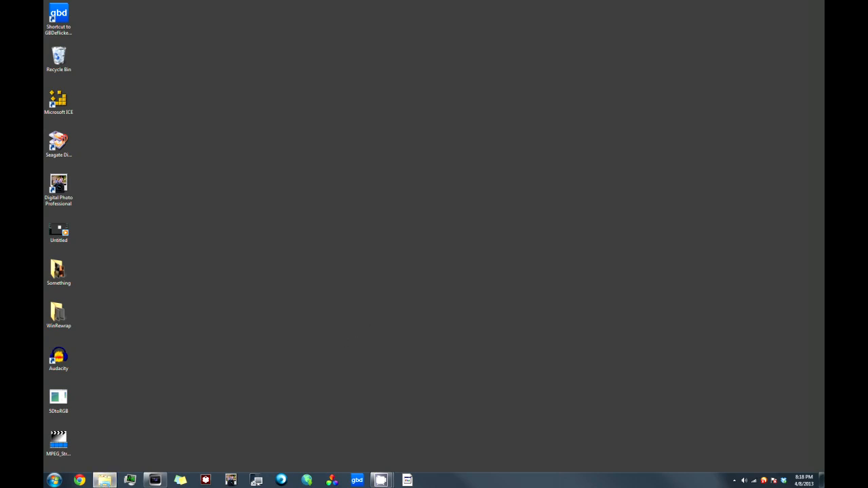
Step: Open the PRIVATE > AVCHD > BDMV > STREAM folder on Removable Disk (J:) in a file window
left_click_drag(362, 70, 352, 21)
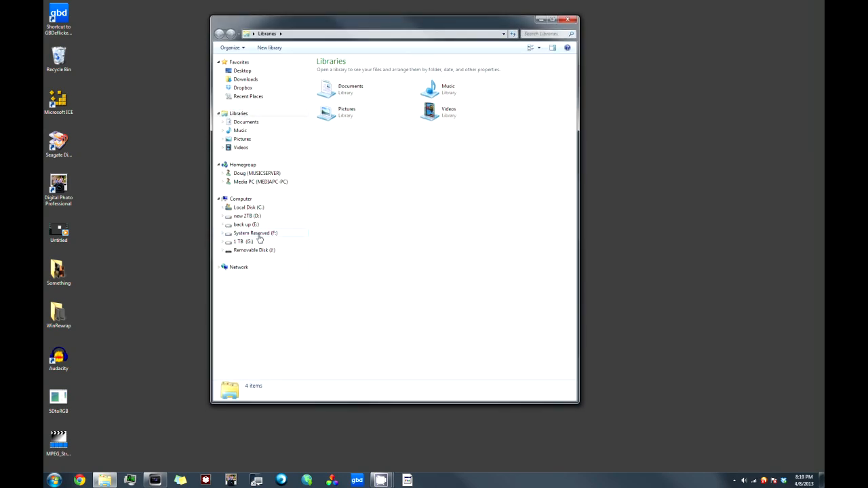
left_click(247, 255)
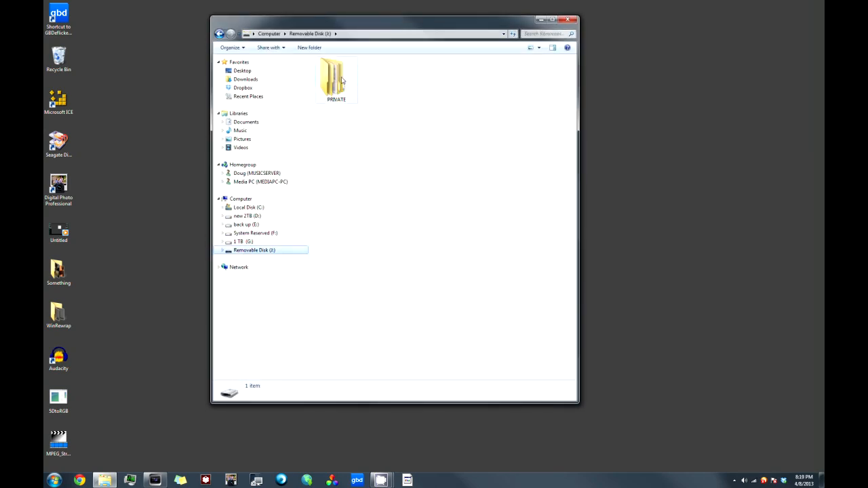
double_click(341, 81)
double_click(334, 73)
double_click(334, 71)
double_click(333, 88)
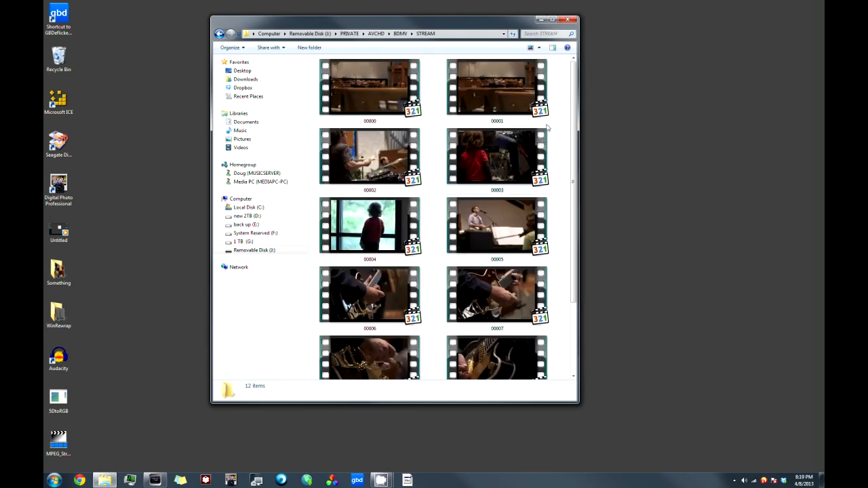
Step: Copy the five clips 00006 through 00010 from the STREAM folder to the clipboard
left_click_drag(575, 107, 569, 172)
left_click(390, 209)
left_click(573, 376)
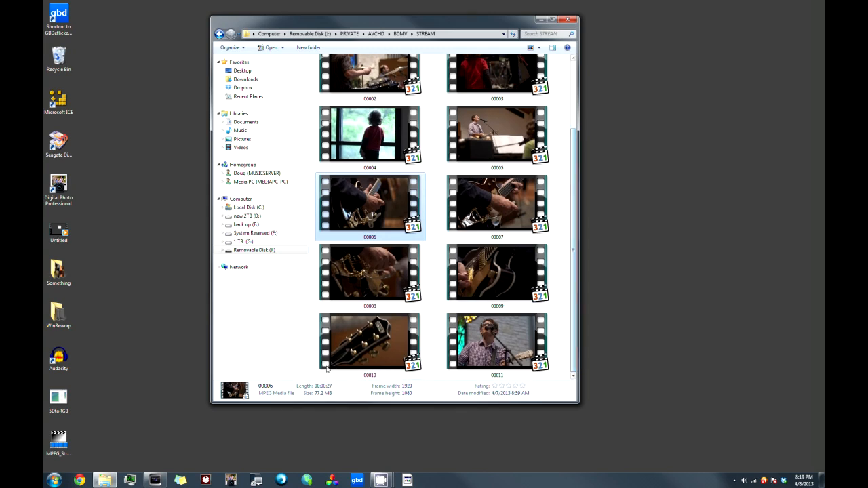
left_click(351, 344, "shift")
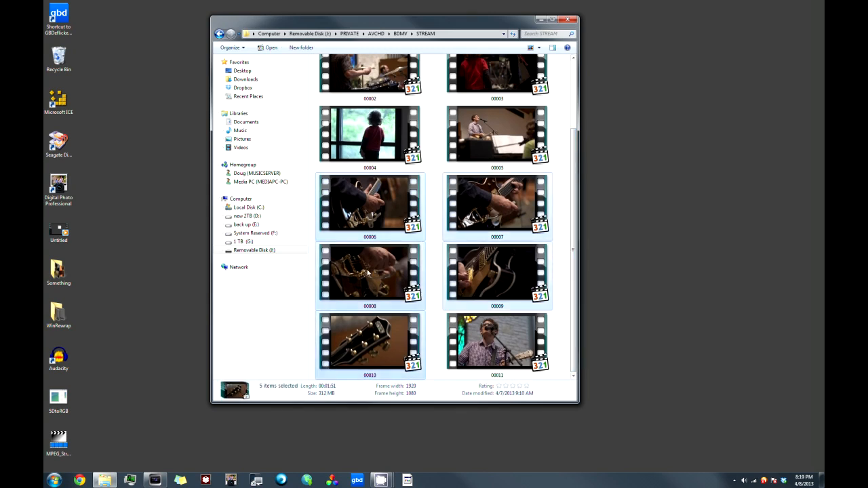
right_click(368, 271)
left_click(388, 357)
Step: Delete all four folders inside Current Video Footage > Test footage > round trip demo on the 1 TB (G:) drive
left_click(244, 241)
double_click(347, 72)
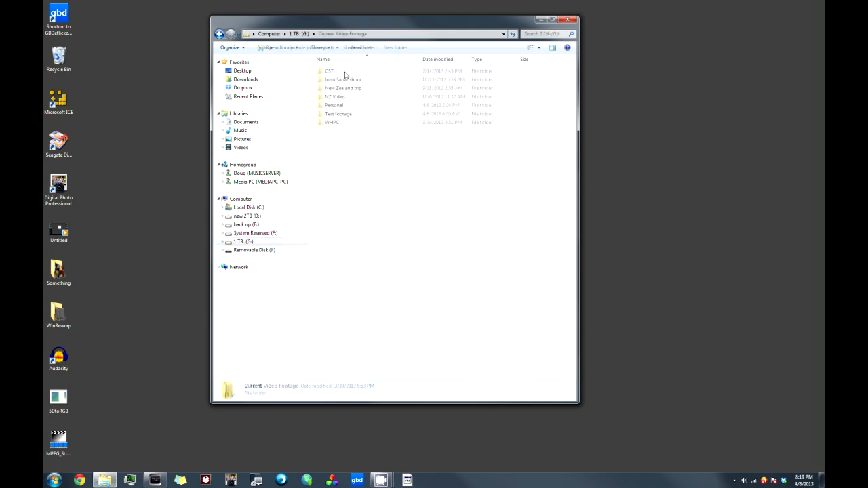
double_click(342, 113)
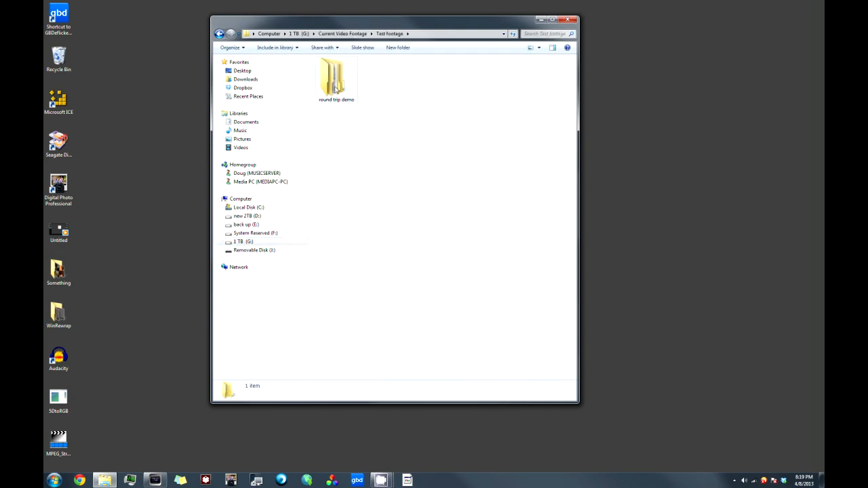
double_click(336, 87)
left_click_drag(360, 90, 320, 73)
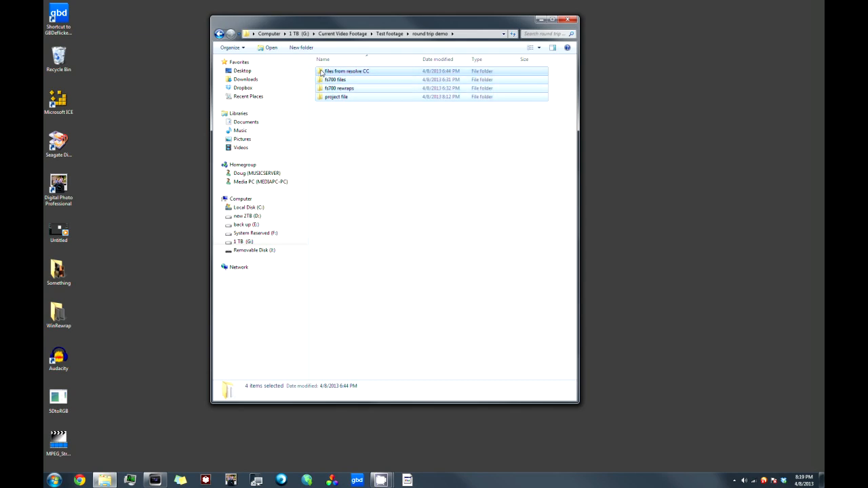
key("Delete")
left_click(466, 247)
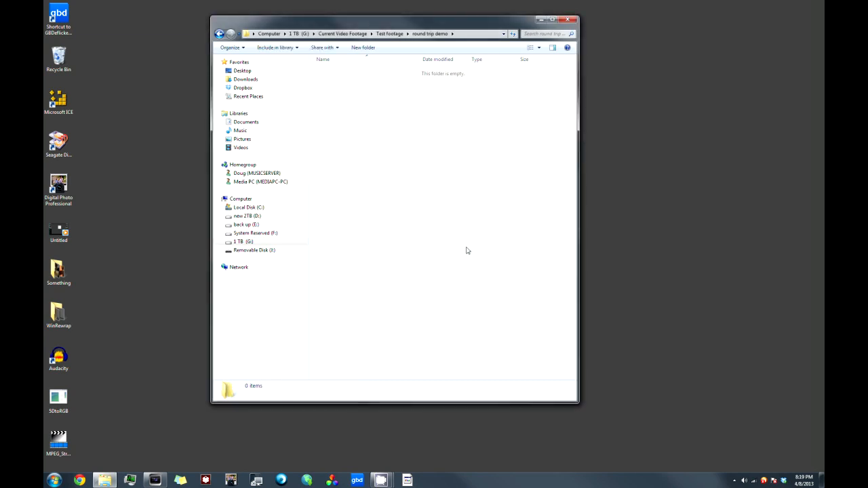
Step: Create a new folder named "fs700 files" inside round trip demo
right_click(356, 93)
mouse_move(406, 193)
left_click(473, 193)
type("fs700 files")
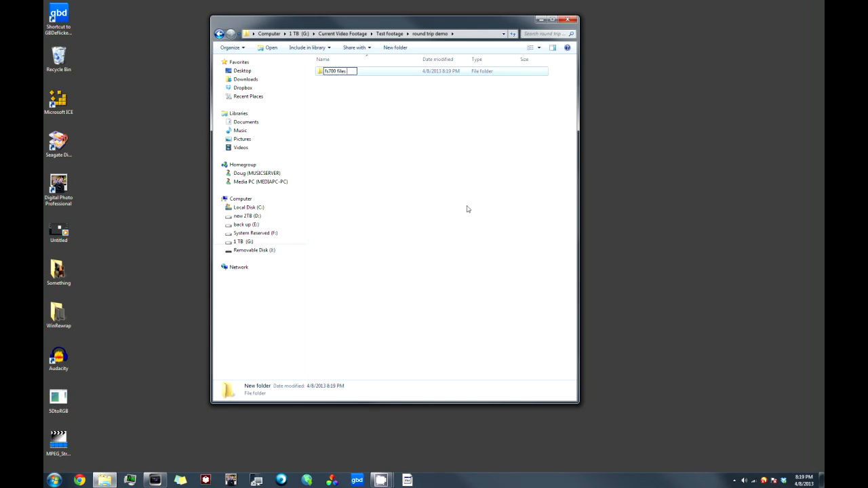
key("Return")
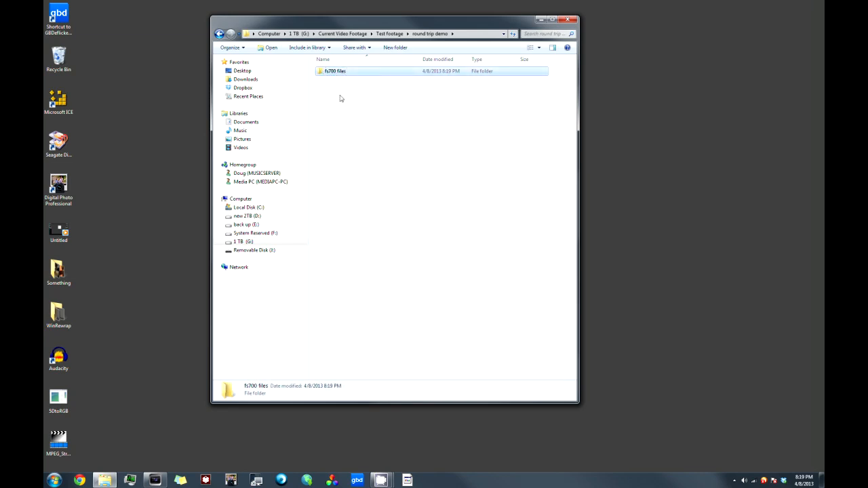
Step: Paste the copied camera clips into the fs700 files folder
double_click(330, 74)
right_click(361, 122)
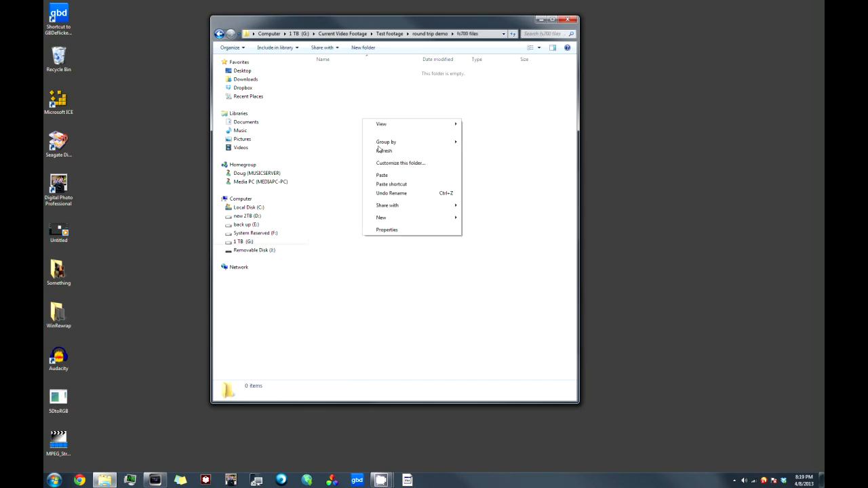
left_click(386, 175)
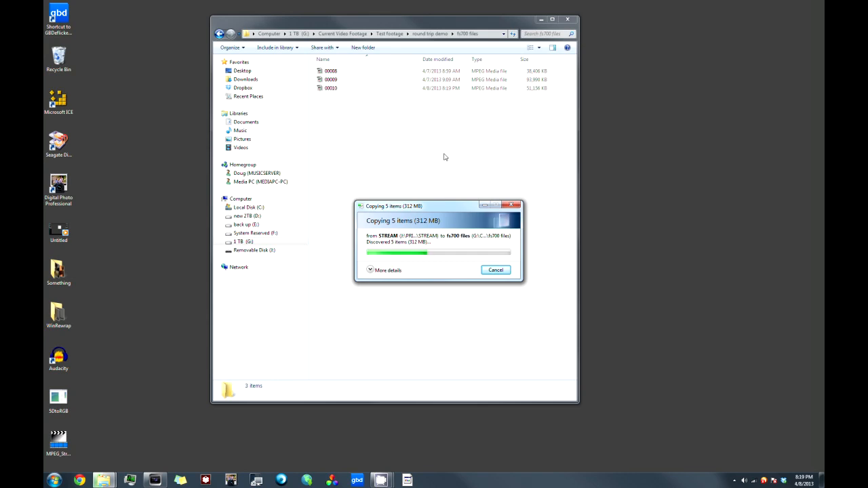
Step: Examine the general and detailed file properties of the five pasted MPEG clips
right_click(434, 71)
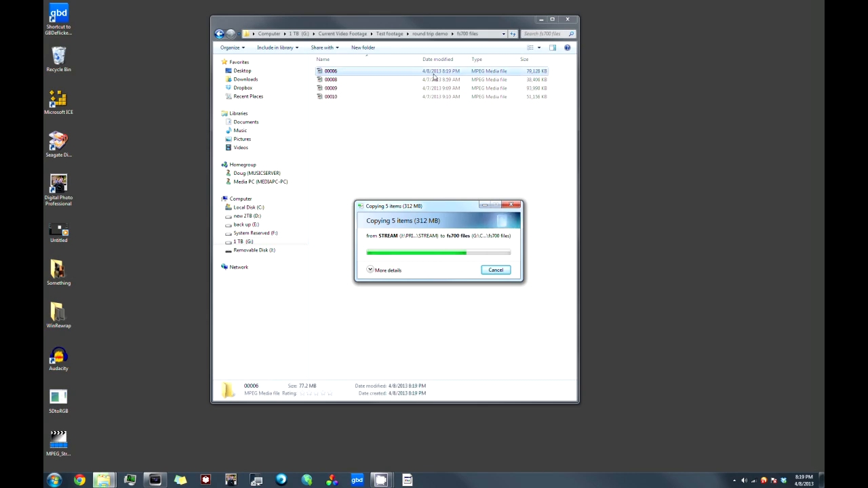
left_click(462, 223)
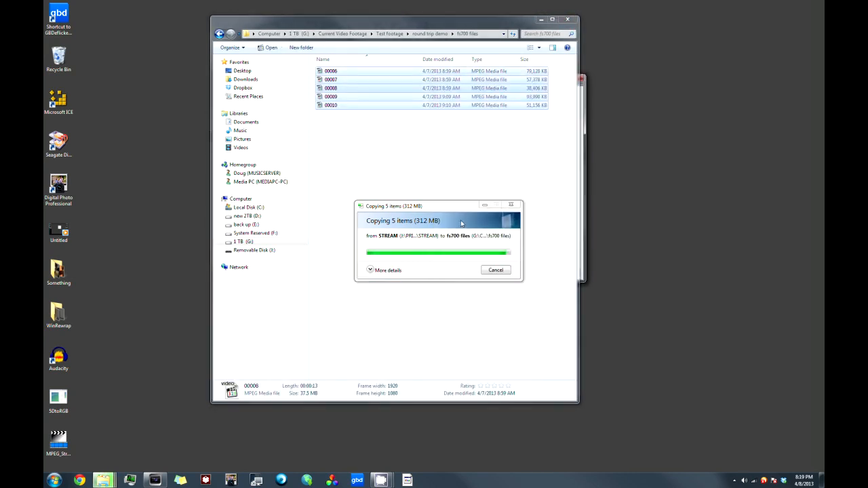
right_click(378, 106)
left_click(409, 234)
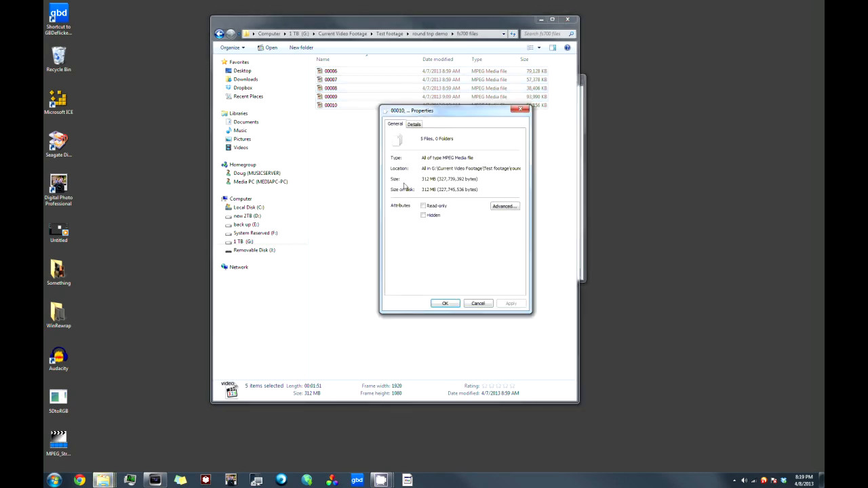
left_click(414, 124)
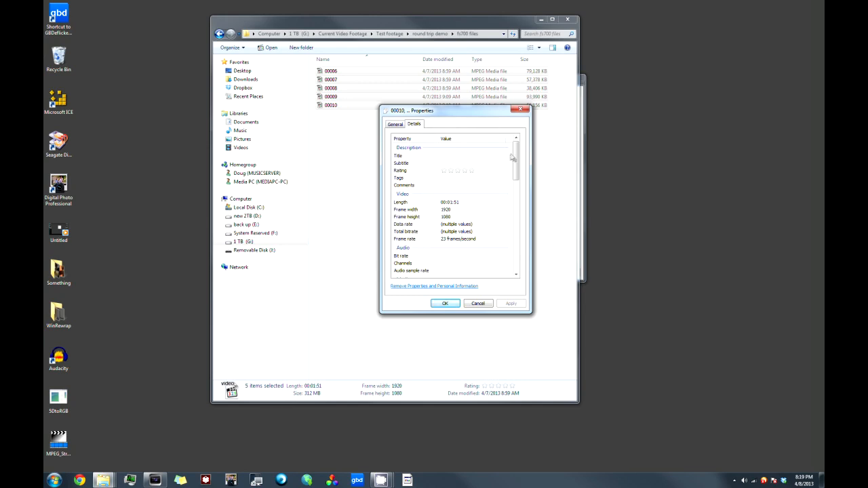
left_click_drag(515, 158, 523, 249)
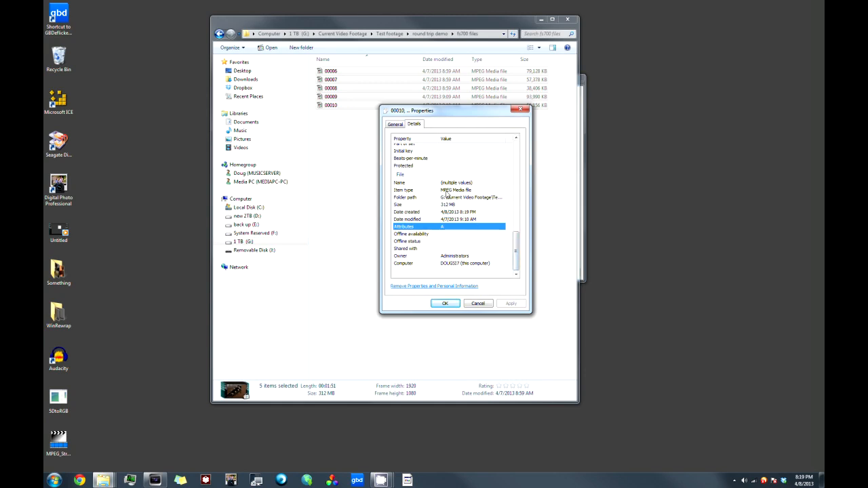
key("Escape")
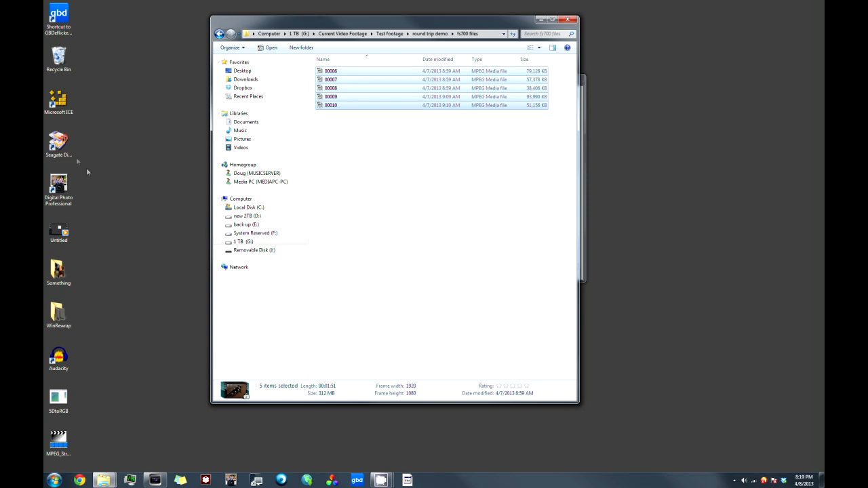
Step: Open the WinRewrap desktop folder, place it beside the fs700 files window, and launch WinRewrap_04_x64
double_click(58, 317)
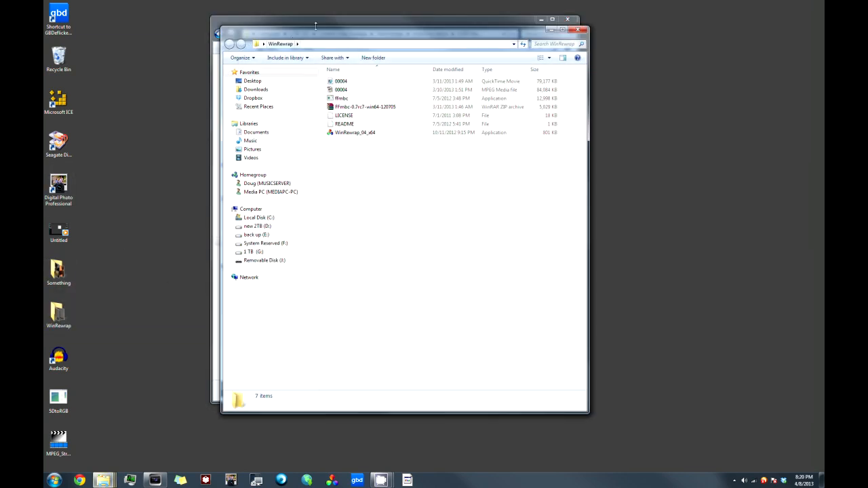
left_click_drag(272, 25, 513, 41)
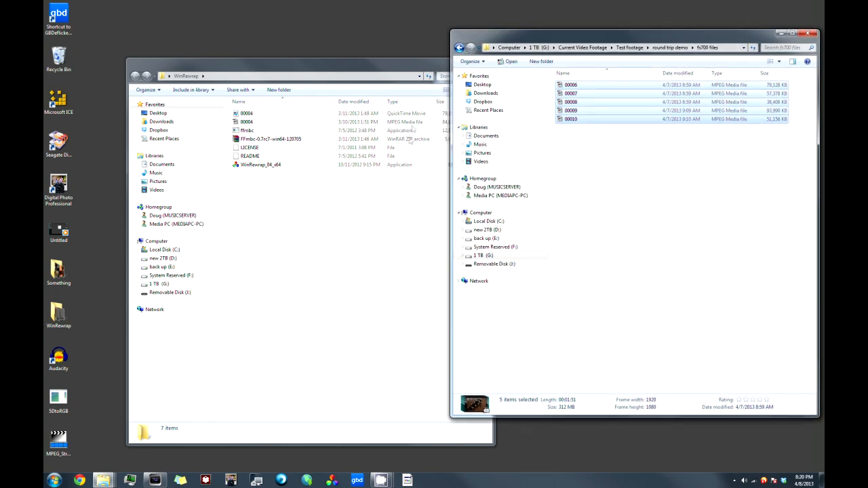
left_click_drag(353, 61, 332, 36)
double_click(240, 139)
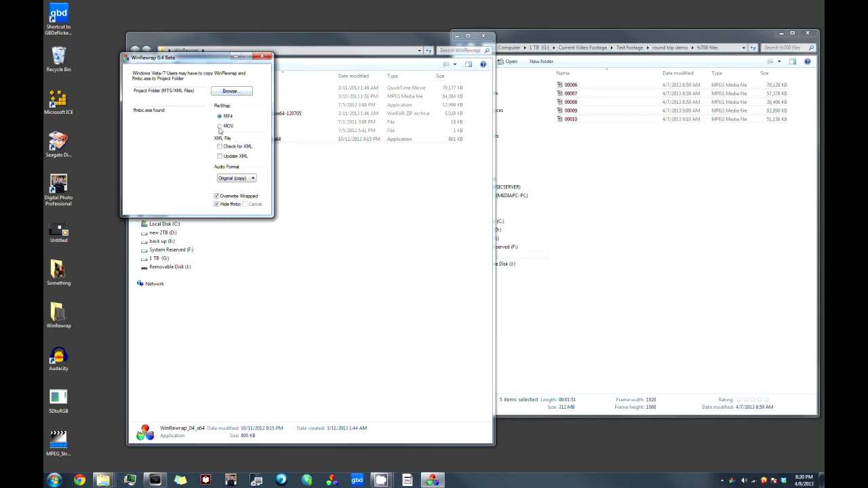
Step: Set WinRewrap to rewrap to MOV with PCM as the audio format
left_click(231, 179)
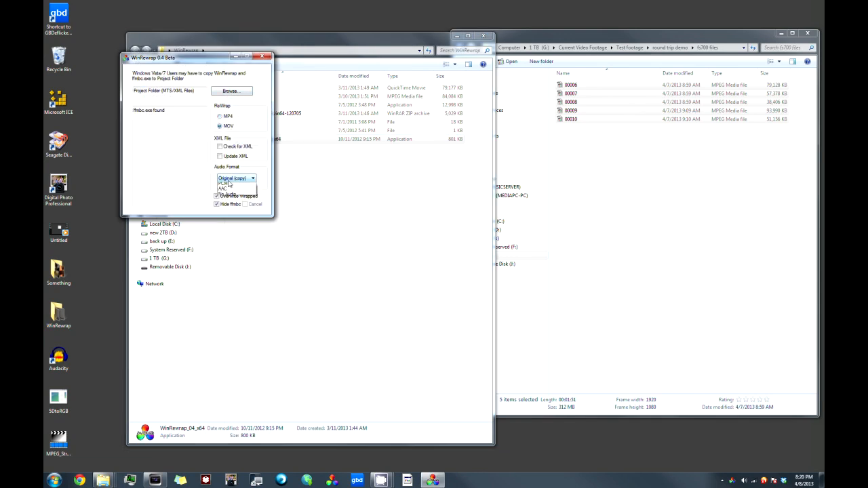
left_click(230, 191)
left_click(236, 178)
left_click(229, 190)
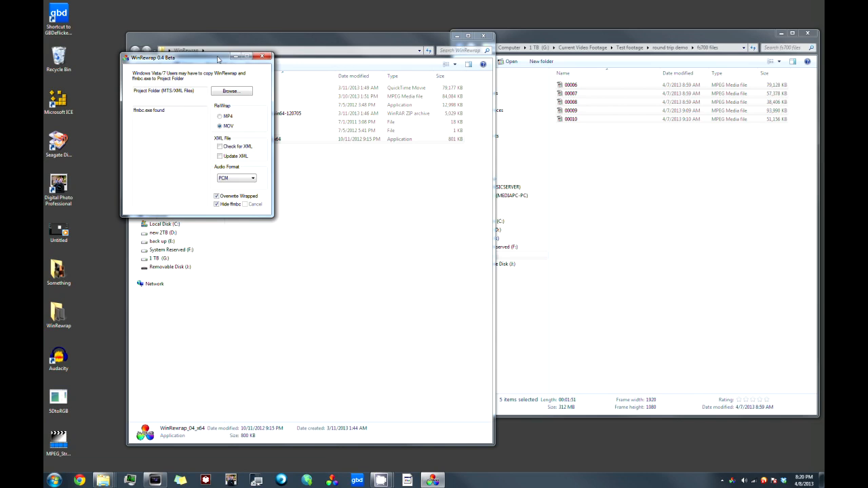
Step: Choose Test footage > round trip demo > fs700 files on the 1 TB (G:) drive as the project folder and start the rewrap
left_click(230, 93)
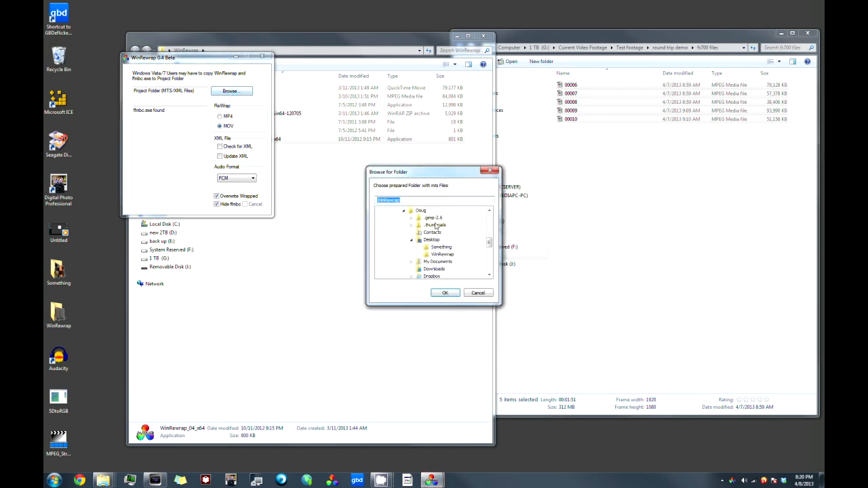
left_click(403, 211)
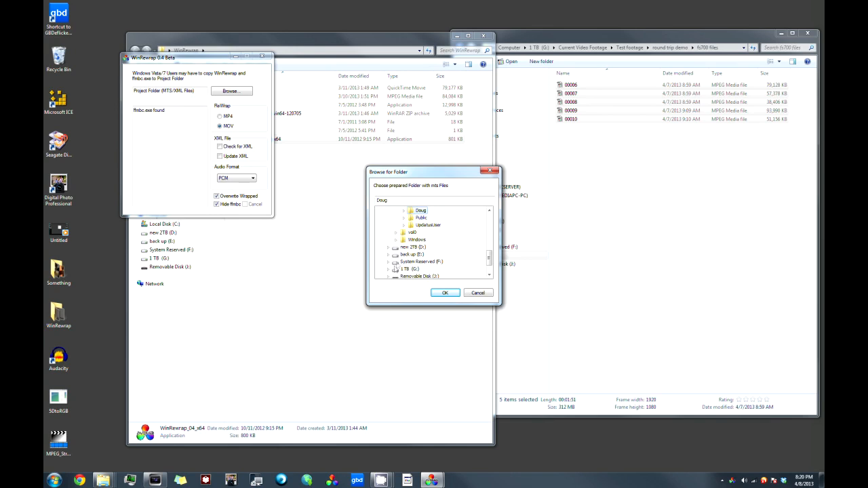
left_click(388, 270)
left_click(396, 248)
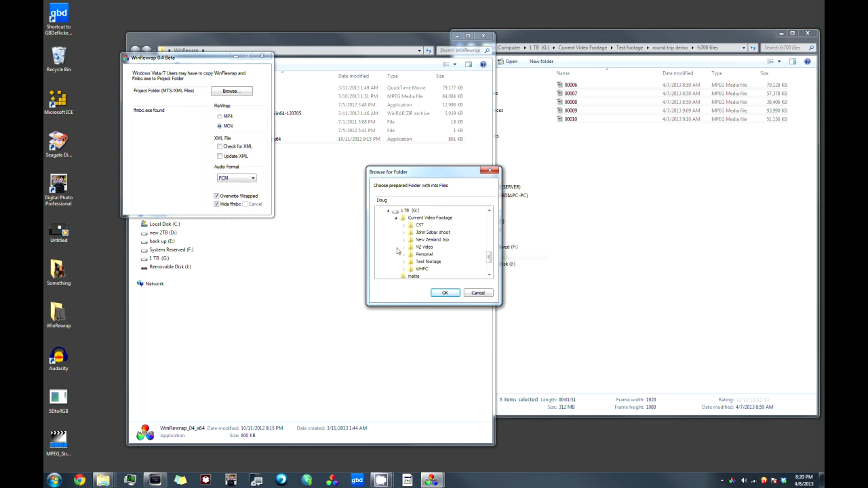
left_click(405, 262)
left_click(411, 269)
left_click(440, 269)
left_click(444, 293)
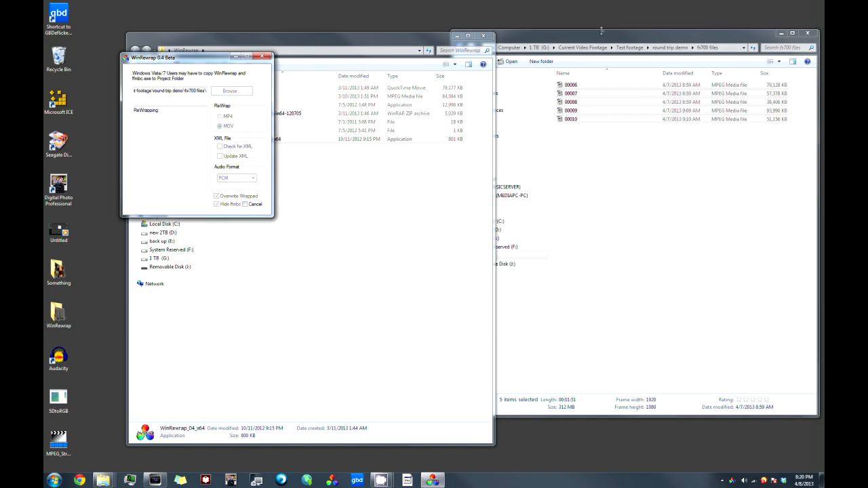
Step: Close WinRewrap, move the fs700 files window to the middle of the desktop, and clear its file selection
left_click_drag(604, 37, 530, 49)
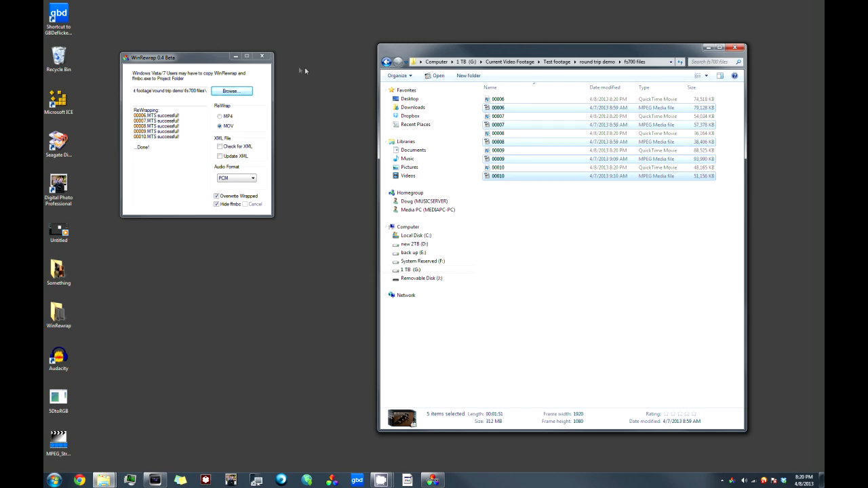
left_click(261, 55)
left_click_drag(464, 54, 352, 59)
left_click(442, 228)
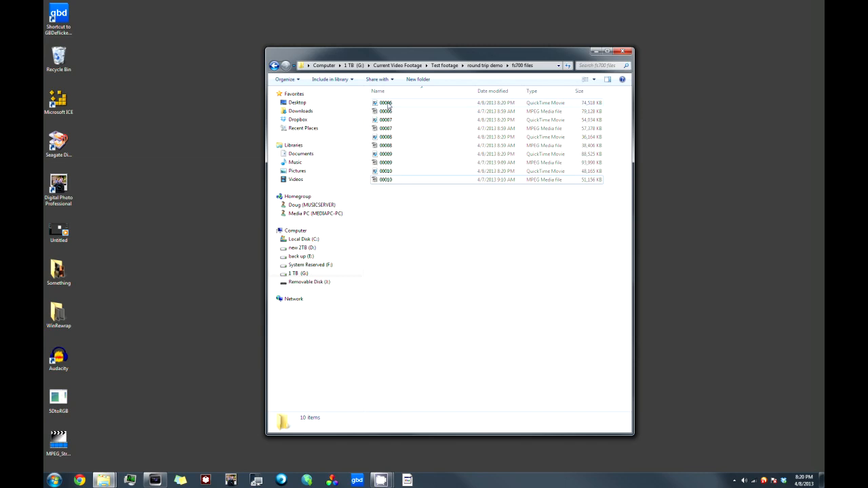
Step: Cut the five QuickTime movies 00006 through 00010 from the fs700 files folder
left_click(385, 102)
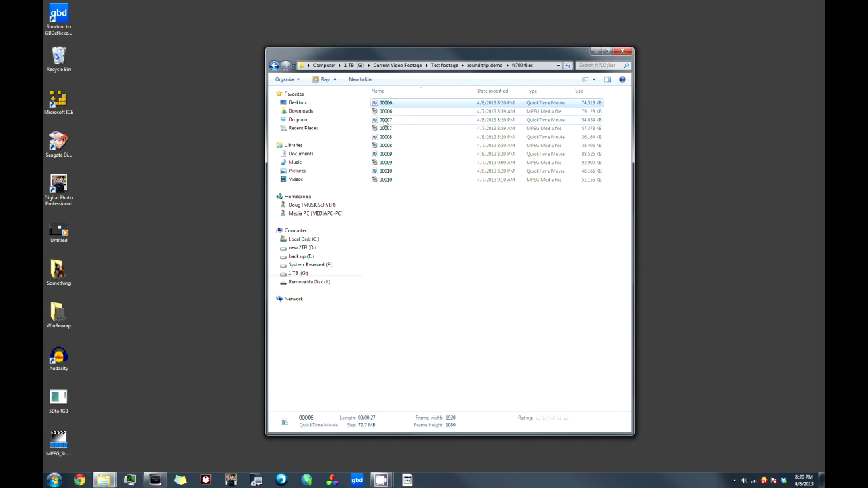
left_click(385, 119, "ctrl")
left_click(385, 137, "ctrl")
left_click(385, 154, "ctrl")
left_click(386, 171, "ctrl")
left_click_drag(385, 171, 397, 175)
right_click(379, 172)
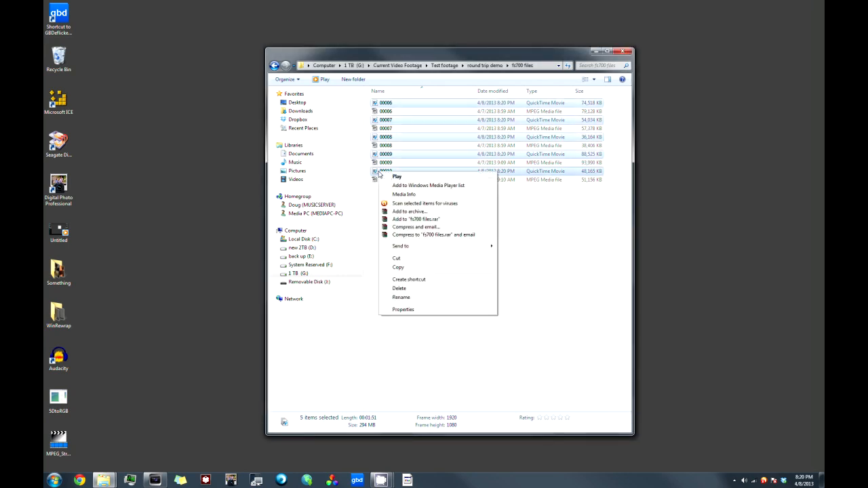
left_click(400, 268)
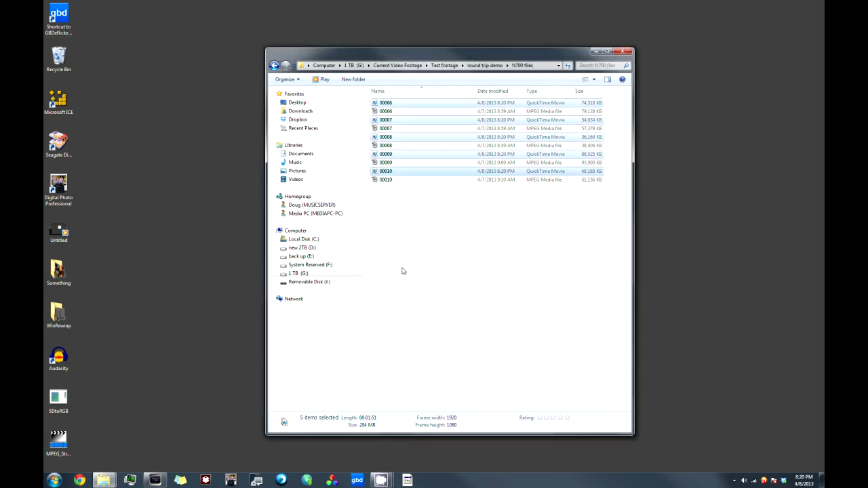
right_click(382, 175)
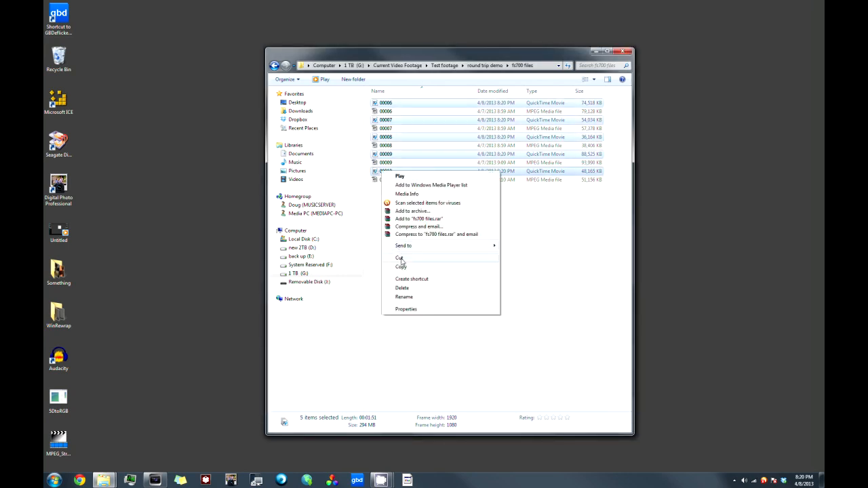
left_click(401, 264)
Step: Create a new folder named "fs700 rewrap" in the round trip demo folder
left_click(275, 66)
right_click(398, 142)
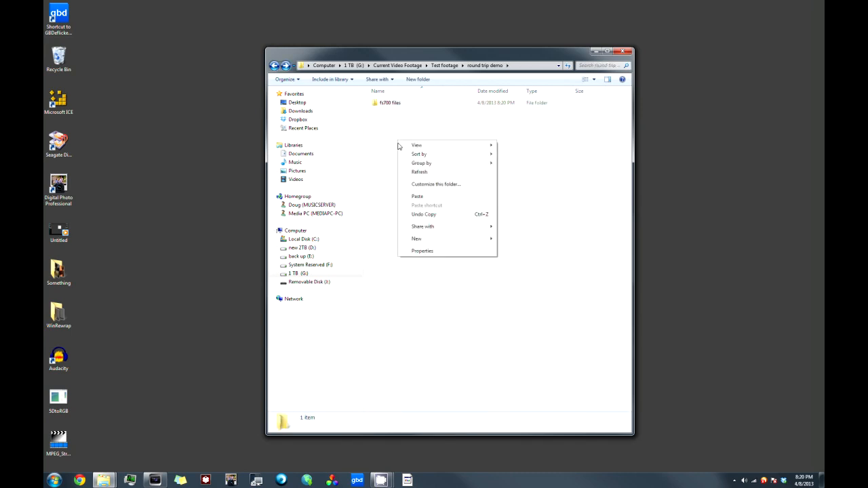
mouse_move(428, 240)
left_click(500, 241)
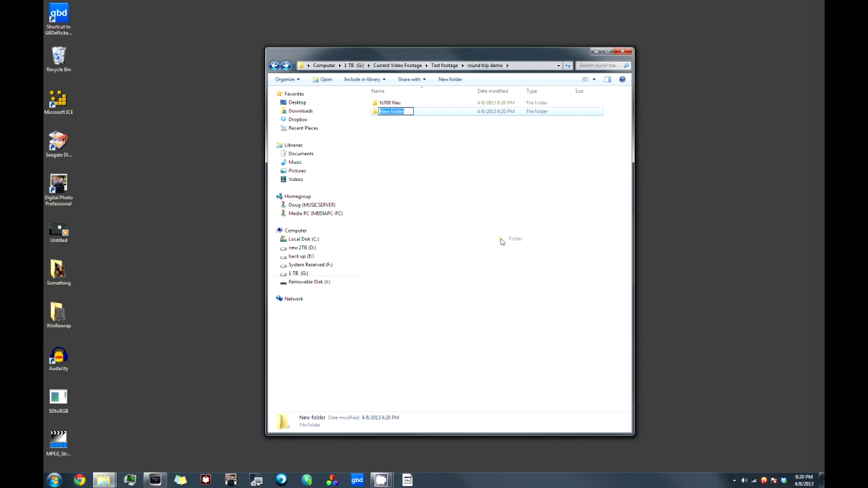
type("fs700 rewrap")
key("Return")
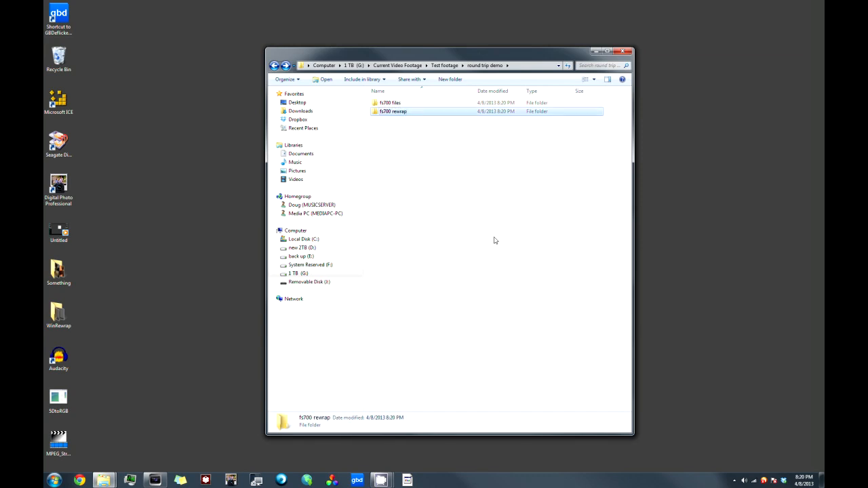
Step: Paste the five cut QuickTime movies into the fs700 rewrap folder
double_click(384, 112)
right_click(409, 157)
left_click(429, 214)
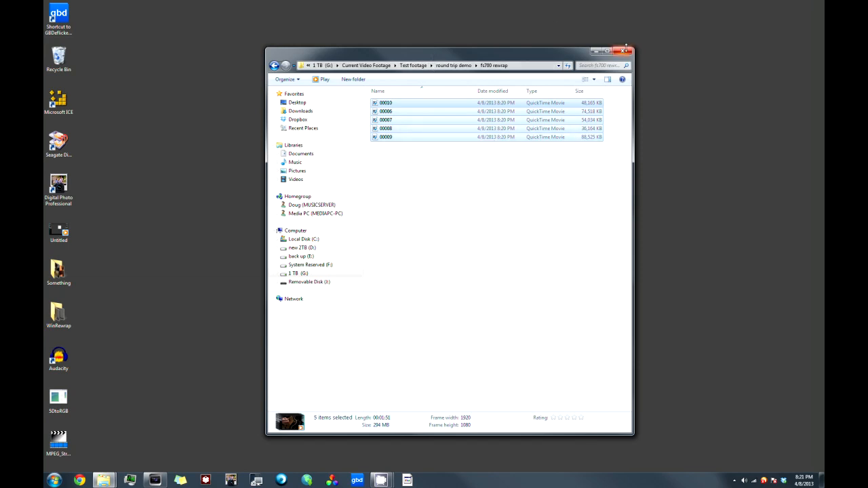
Step: Switch to Vegas Pro and add the five rewrapped movies to the project media from the fs700 rewrap folder, keeping Vegas maximized
left_click(155, 479)
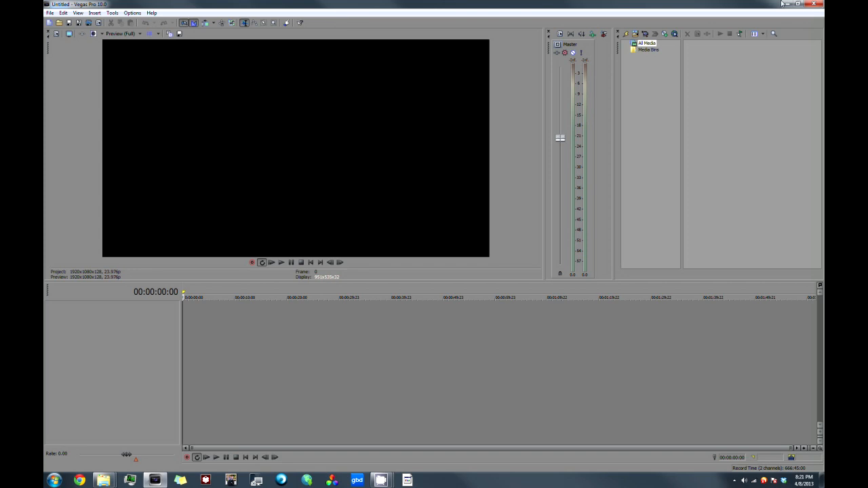
left_click(799, 4)
left_click_drag(444, 48, 780, 33)
left_click_drag(717, 121, 483, 215)
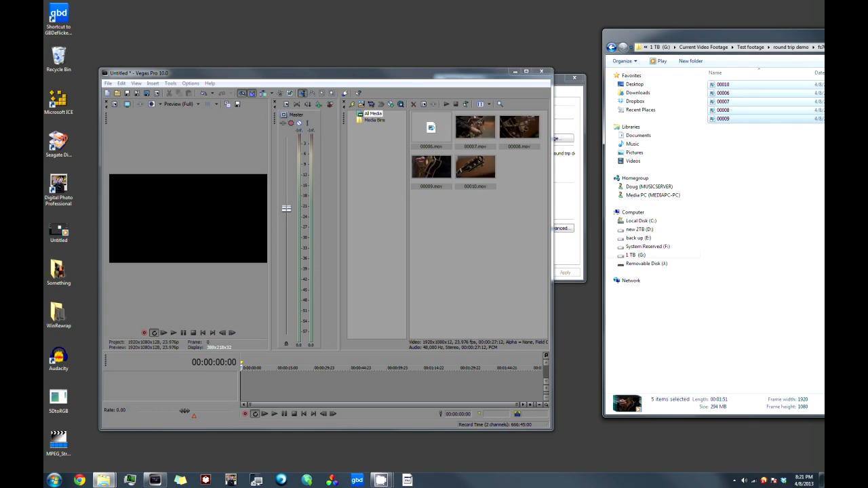
left_click(867, 32)
left_click(526, 71)
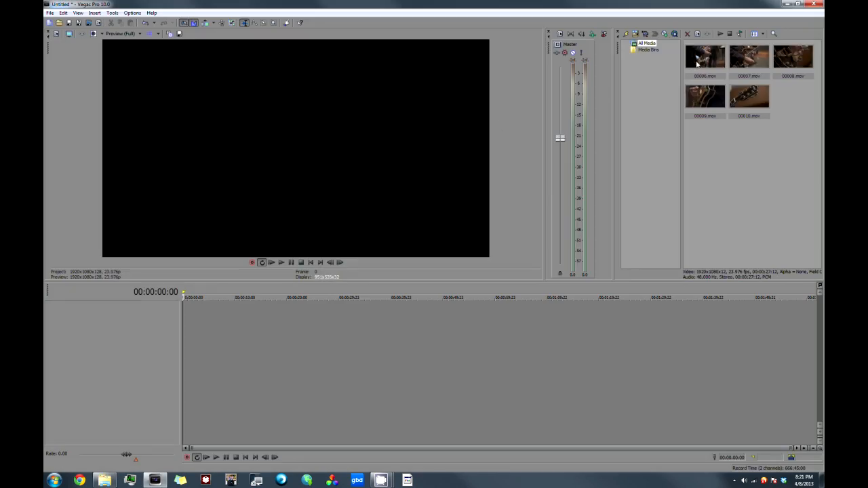
Step: Place the five movies in sequence on the timeline and insert a second video track above them
left_click_drag(702, 59, 237, 337)
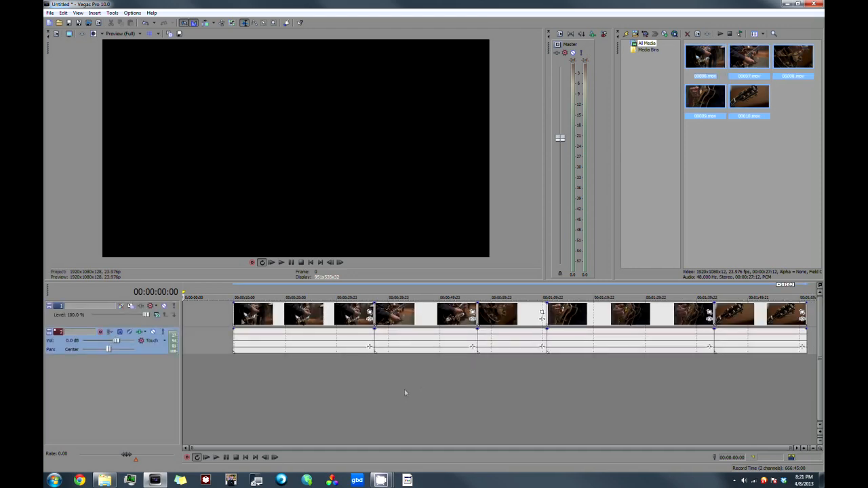
right_click(161, 326)
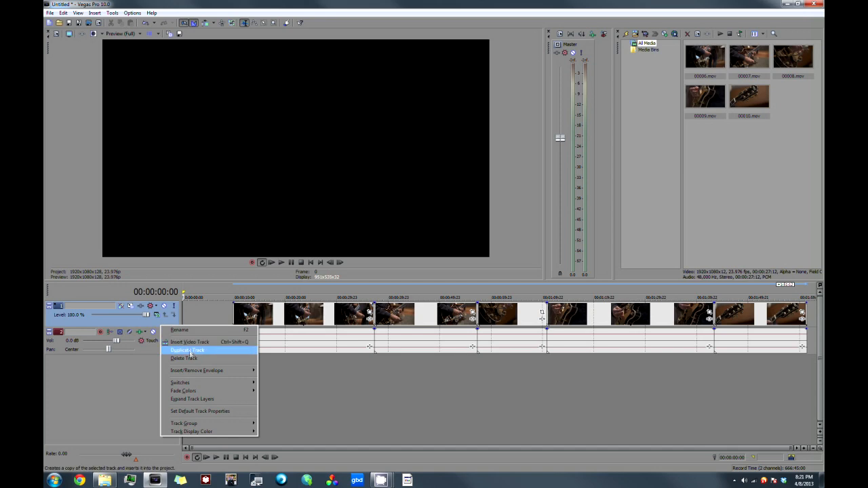
left_click(215, 341)
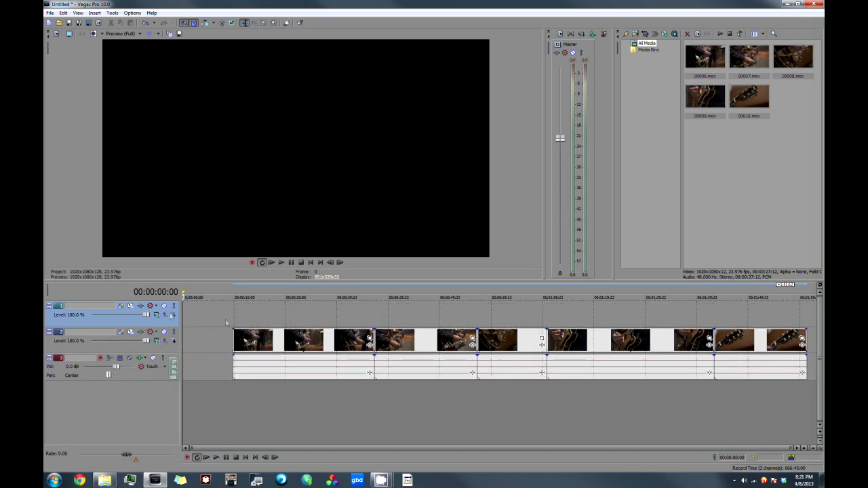
Step: Move the first clip up to the new video track and shift the other four clips slightly earlier to follow it without gaps
left_click_drag(295, 348, 290, 320)
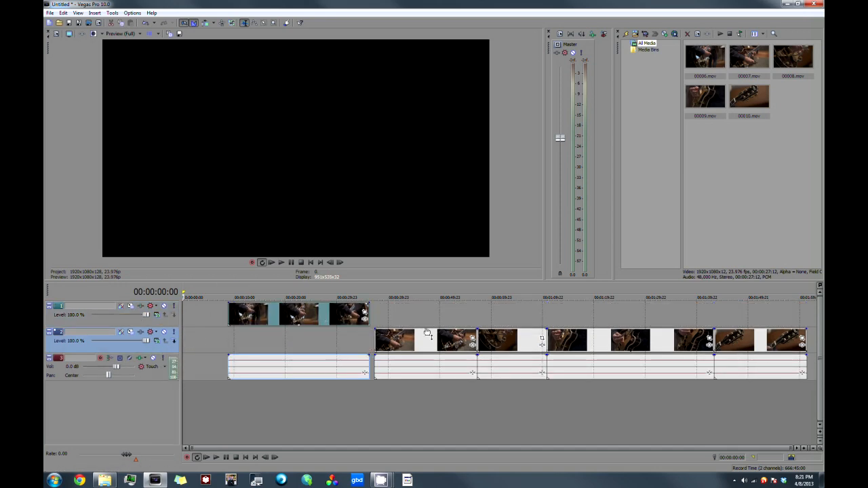
left_click_drag(428, 340, 424, 341)
left_click_drag(503, 346, 499, 348)
left_click_drag(615, 343, 610, 342)
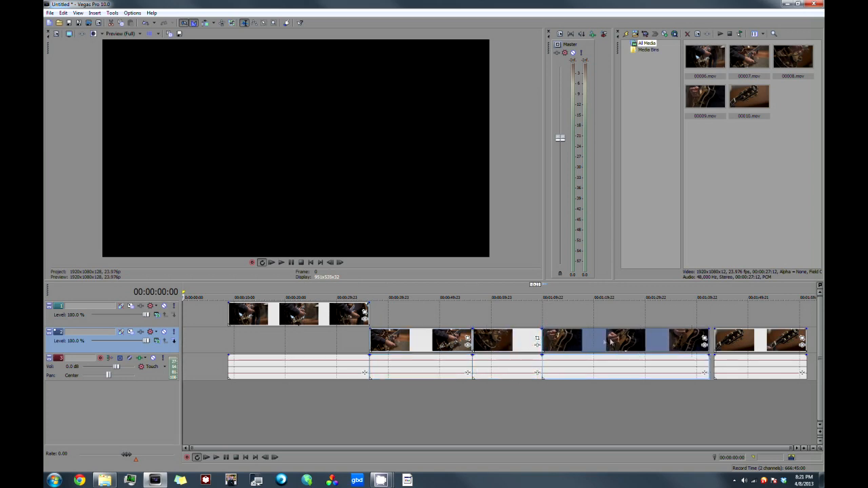
left_click_drag(748, 337, 744, 337)
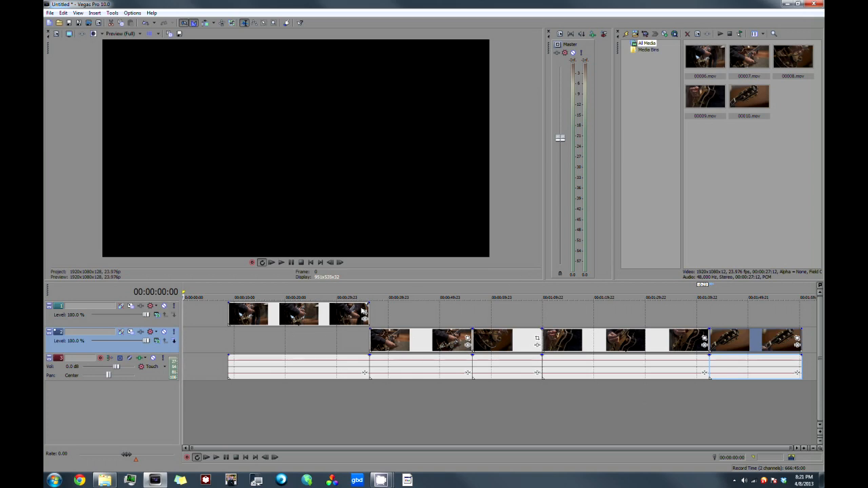
Step: Overlap clip 00008 with the end of 00007 on the lower track, and clip 00010 on the upper track with the end of 00009
left_click_drag(498, 338, 487, 338)
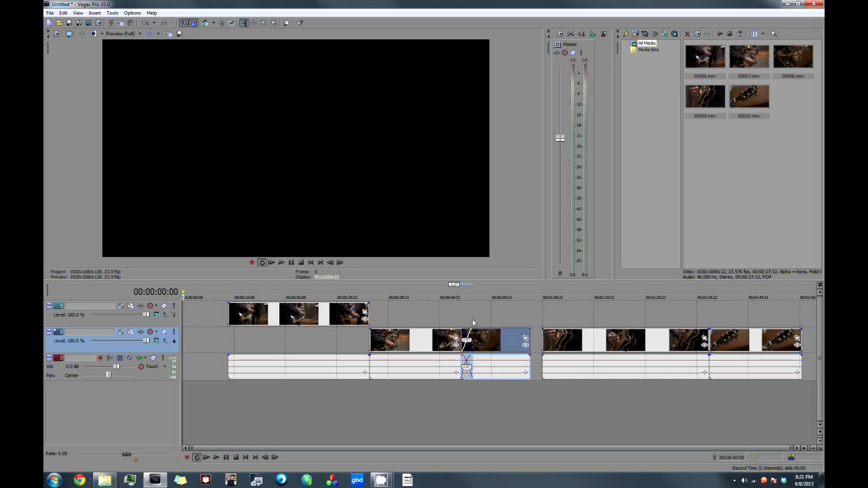
left_click_drag(577, 336, 565, 339)
left_click_drag(721, 338, 694, 313)
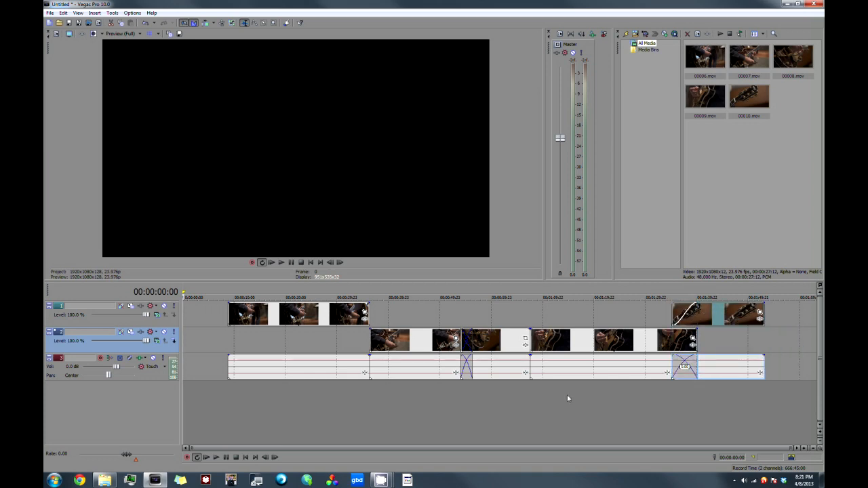
Step: Split clip 00009 in two places, the second at 00:01:25:18, and move the middle piece beneath the first clip on the lower video track
left_click(579, 339)
key("s")
left_click(624, 343)
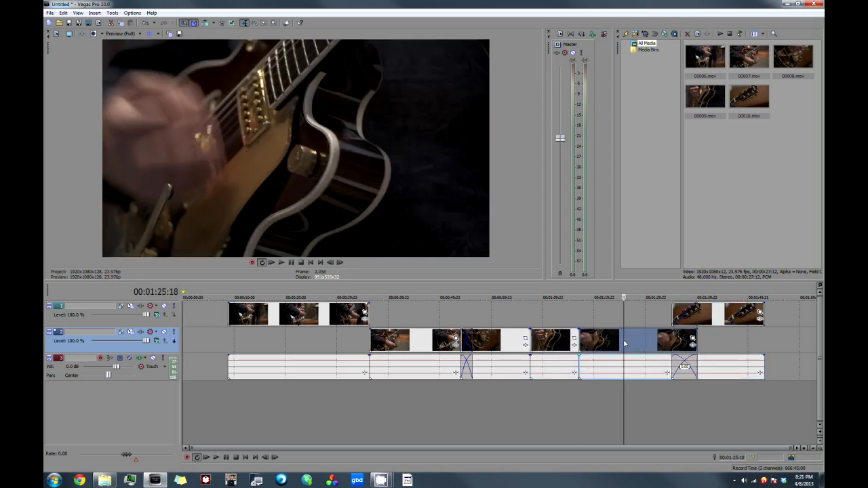
key("s")
left_click(602, 341)
left_click_drag(596, 341, 297, 346)
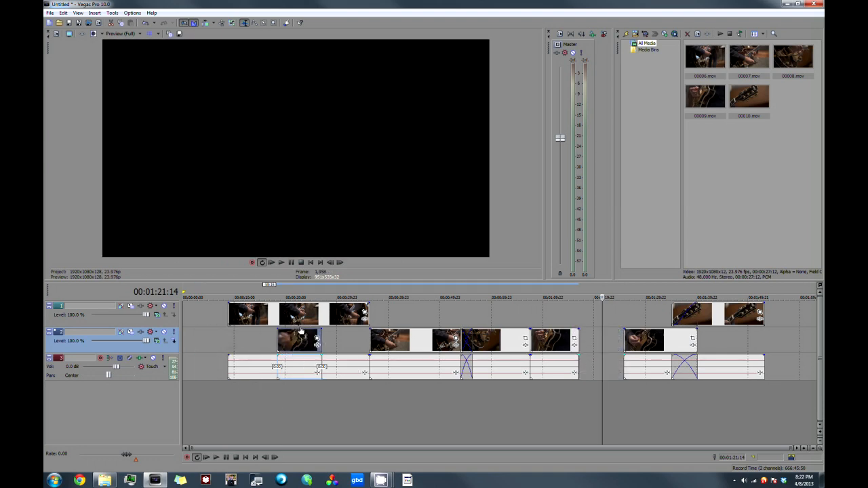
Step: Split the first clip at both ends of the piece beneath it and delete the middle section from the upper track
left_click(278, 318)
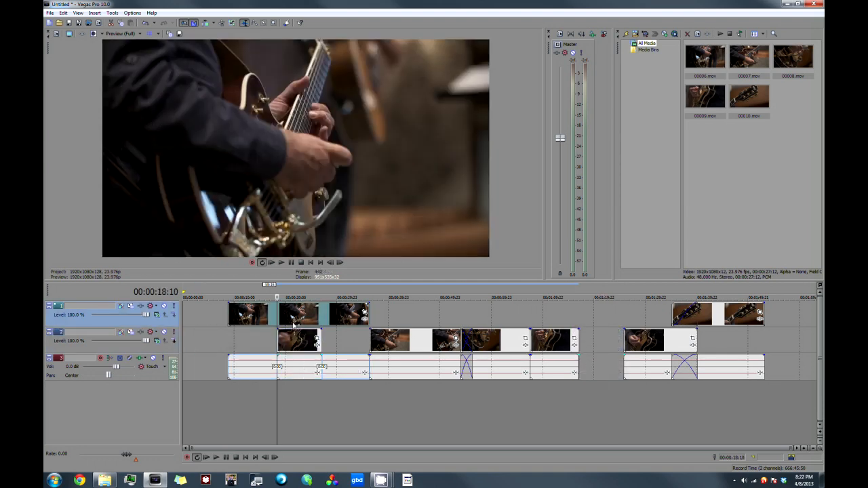
key("s")
left_click(322, 324)
key("s")
left_click(306, 316)
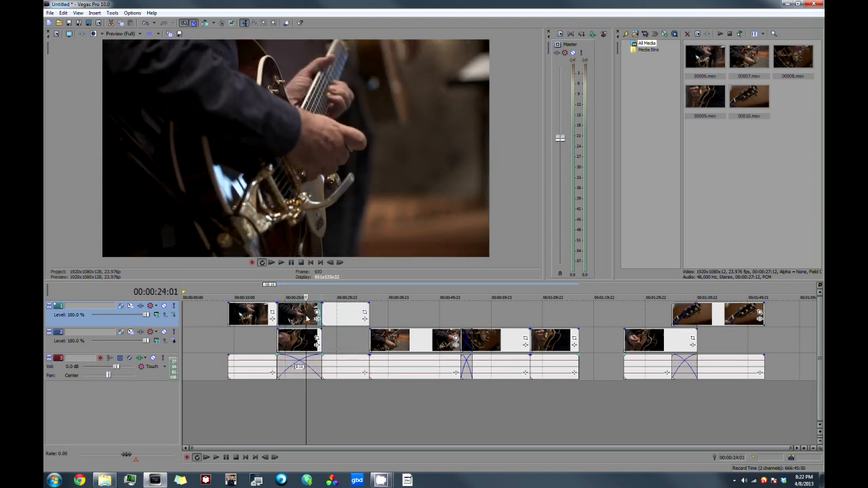
key("Delete")
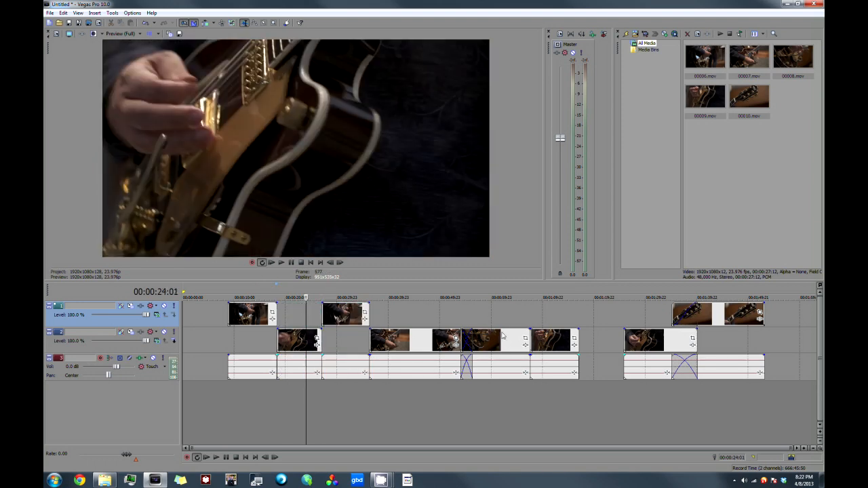
Step: Close the gap in clip 00009 by moving its last piece earlier, and shift clip 00010 to overlap its end again
left_click_drag(659, 342, 615, 342)
left_click_drag(707, 319, 661, 324)
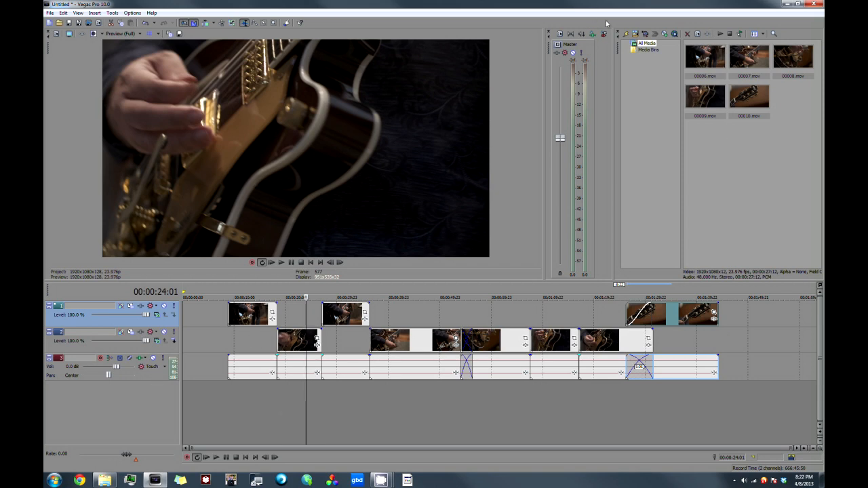
Step: Import the wave file upular from the music > Pogo folder on the new 2TB (D:) drive into the project media
left_click(636, 33)
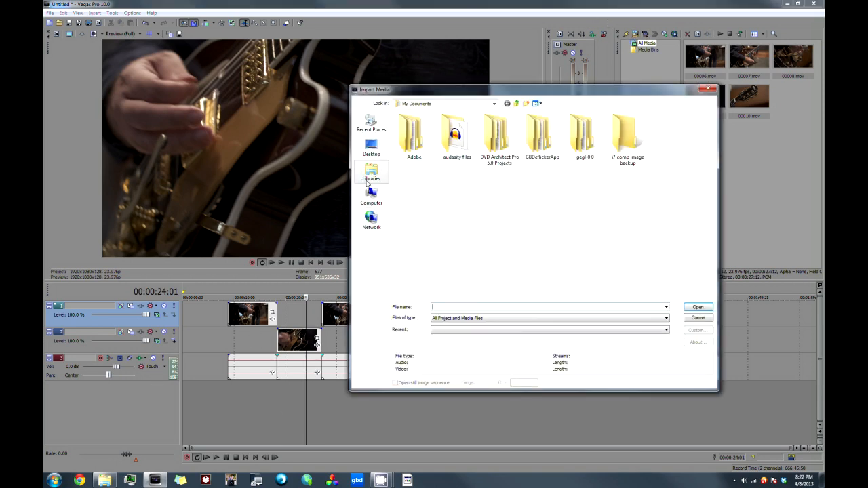
left_click(371, 196)
double_click(527, 132)
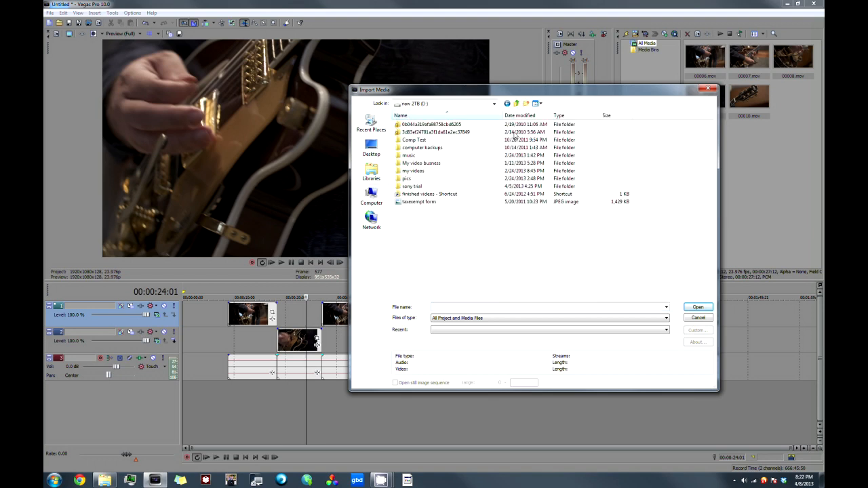
double_click(407, 155)
scroll(427, 245, "down", 10)
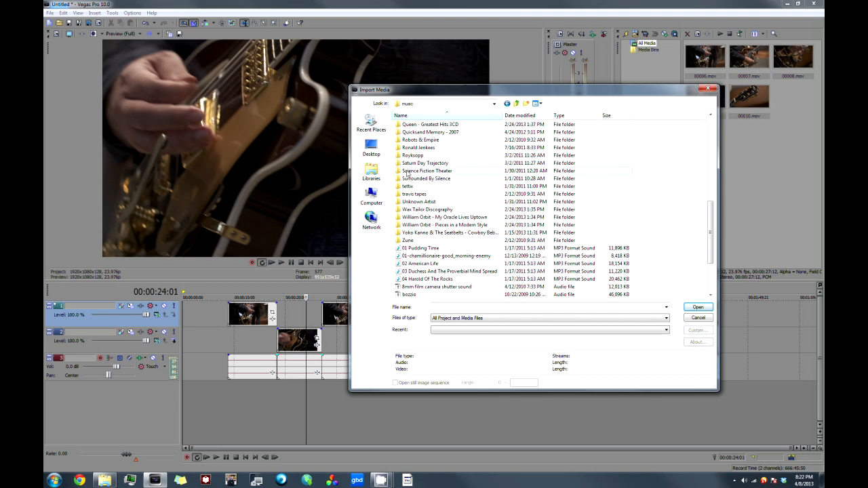
scroll(409, 155, "up", 2)
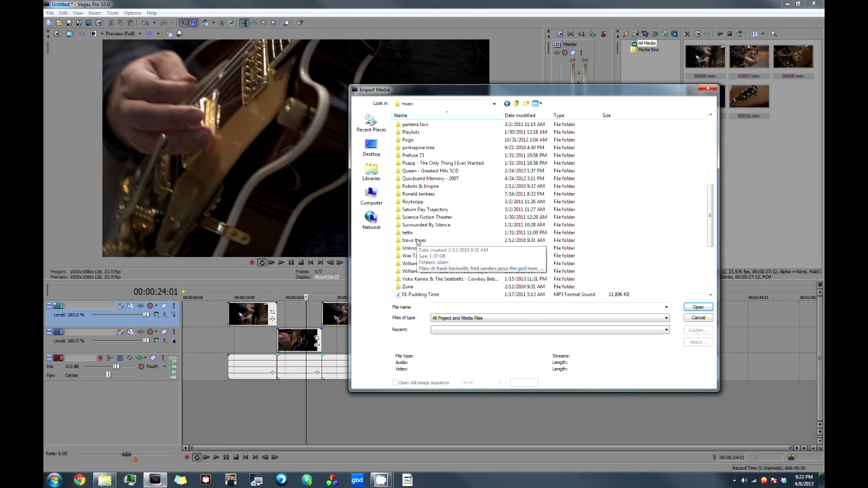
left_click(403, 140)
left_click(398, 142)
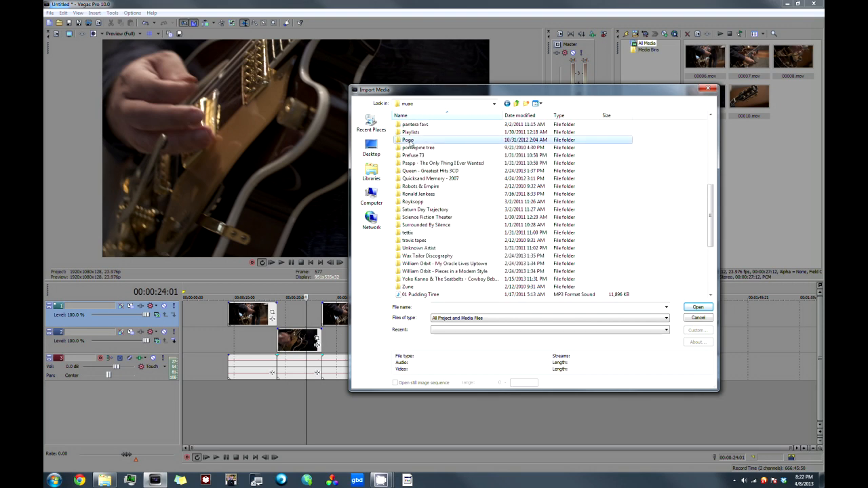
double_click(398, 142)
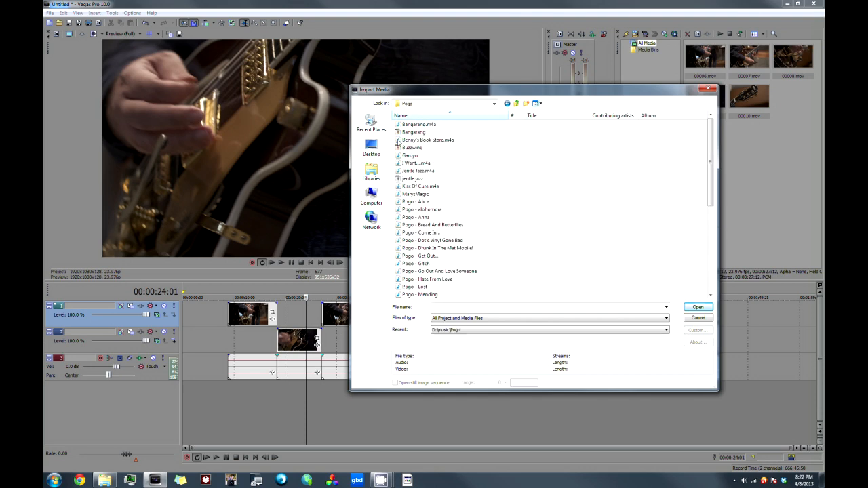
scroll(455, 248, "down", 1)
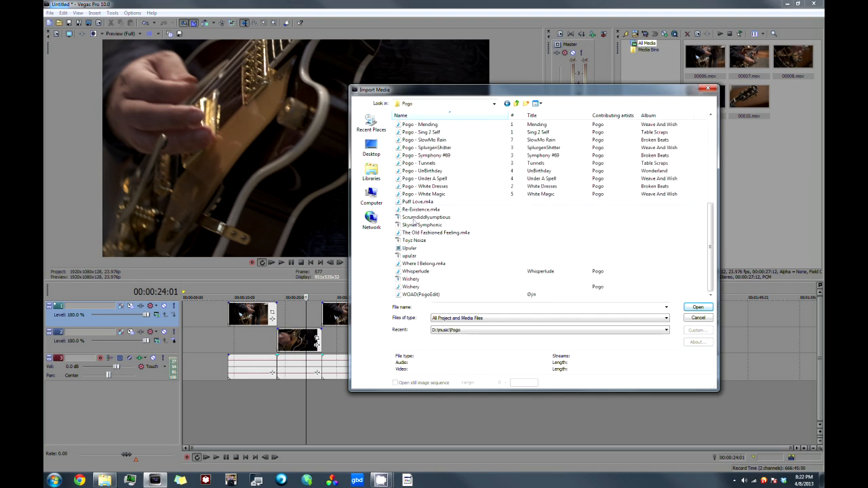
left_click(410, 256)
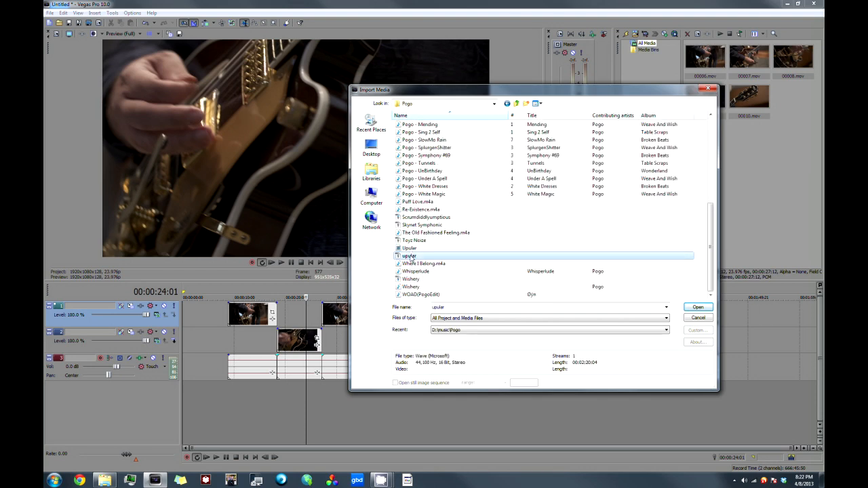
left_click(698, 307)
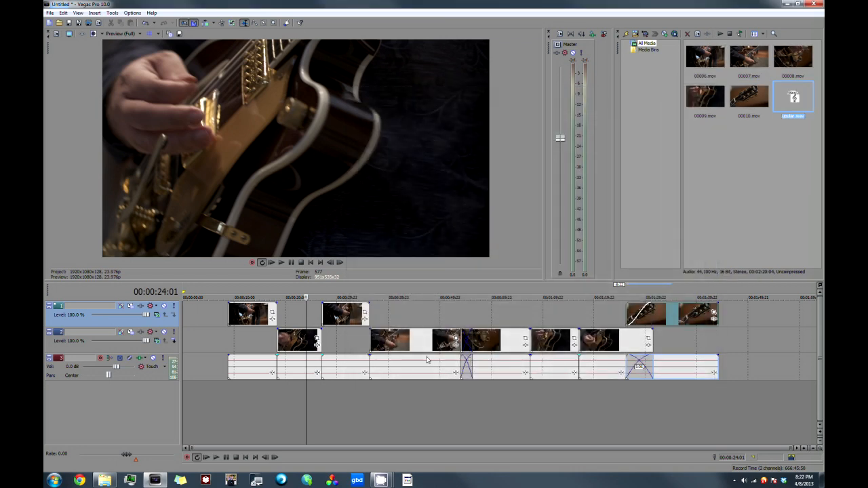
Step: Place upular.wav on a new audio track aligned with the first clip and trim its end to match the last video clip
left_click_drag(788, 106, 237, 395)
scroll(722, 364, "down", 2)
left_click_drag(805, 390, 618, 414)
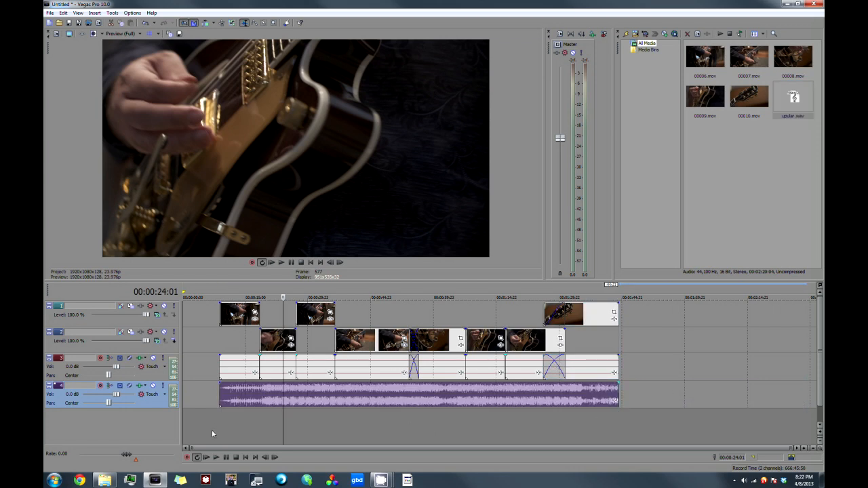
Step: Lower the level of the music event, and play the edit from 00:00:08:21 before stopping playback
left_click(221, 415)
left_click_drag(270, 386, 273, 405)
key("space")
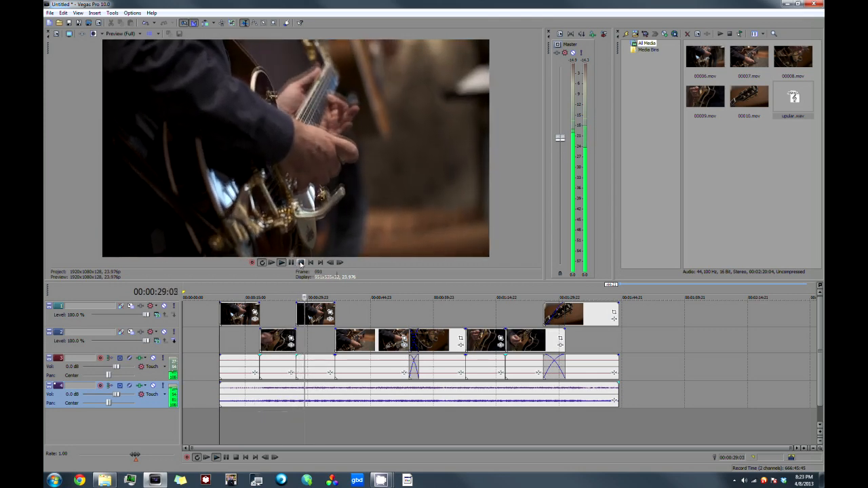
left_click(301, 263)
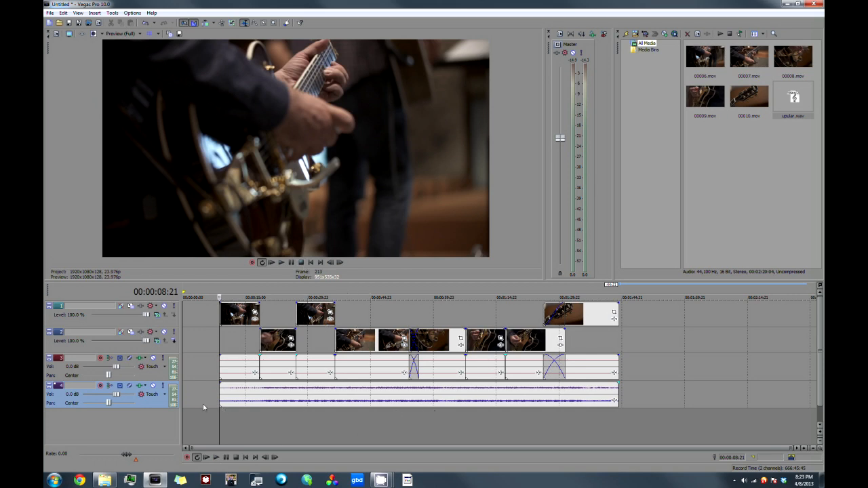
Step: Examine the arrangement of the clips and the empty stretches between them on the two video tracks
left_click(155, 377)
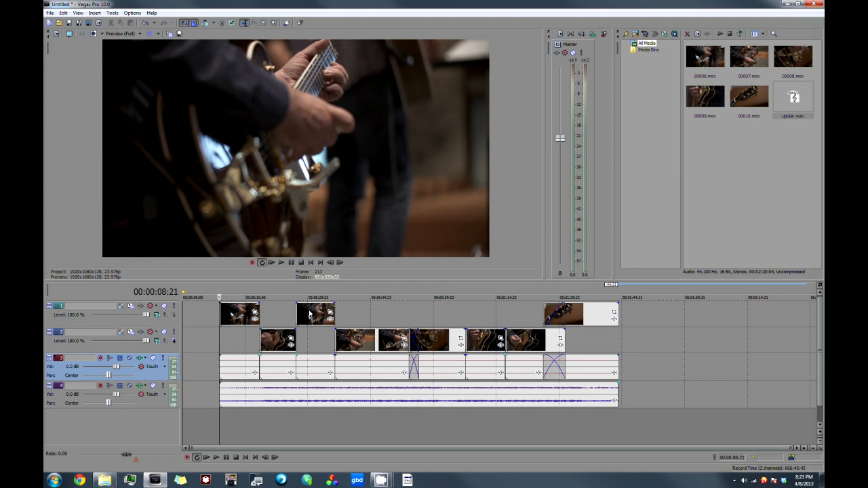
left_click(312, 342)
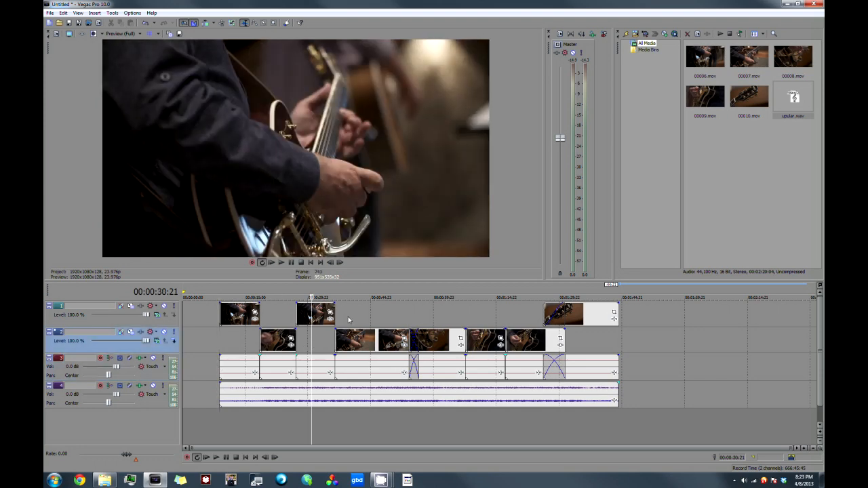
left_click(354, 319)
left_click(434, 320)
left_click(492, 321)
left_click(539, 320)
left_click(581, 337)
left_click(241, 345)
left_click(316, 342)
left_click(279, 323)
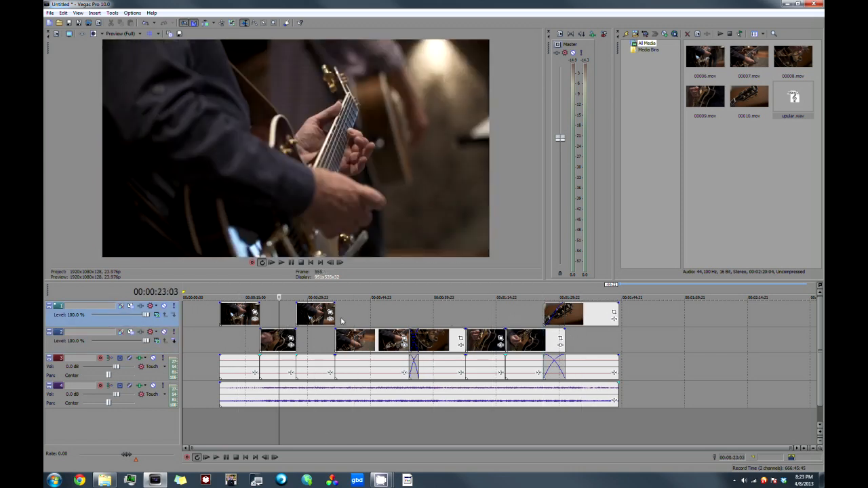
left_click(350, 324)
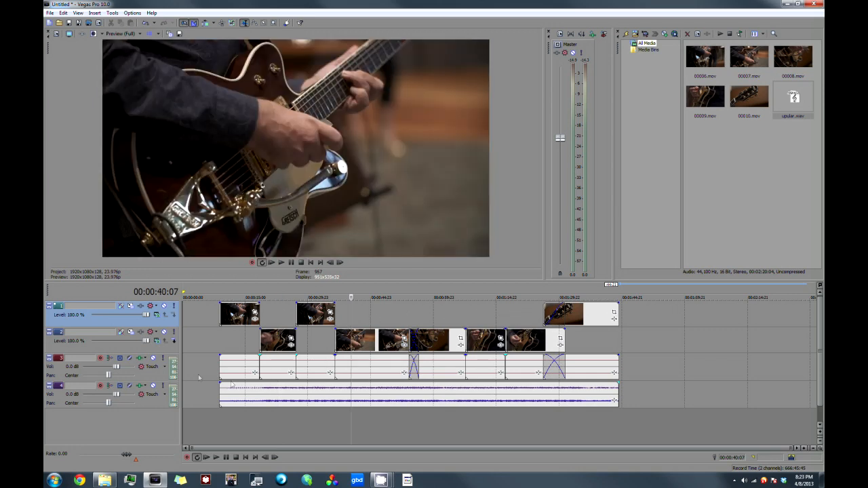
Step: Solo the audio track holding the camera clips' sound
left_click(163, 358)
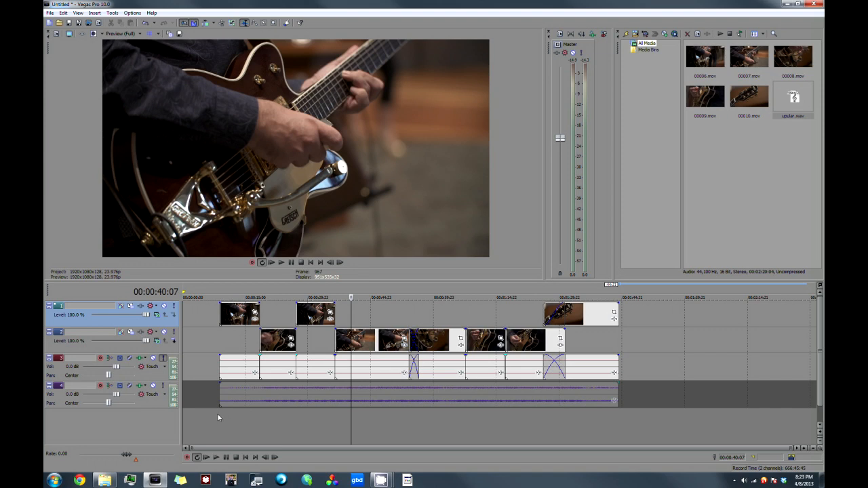
Step: Mark the time range spanning the whole edit, from the first clip's start to the last clip's end, as the loop region
left_click_drag(218, 417, 618, 413)
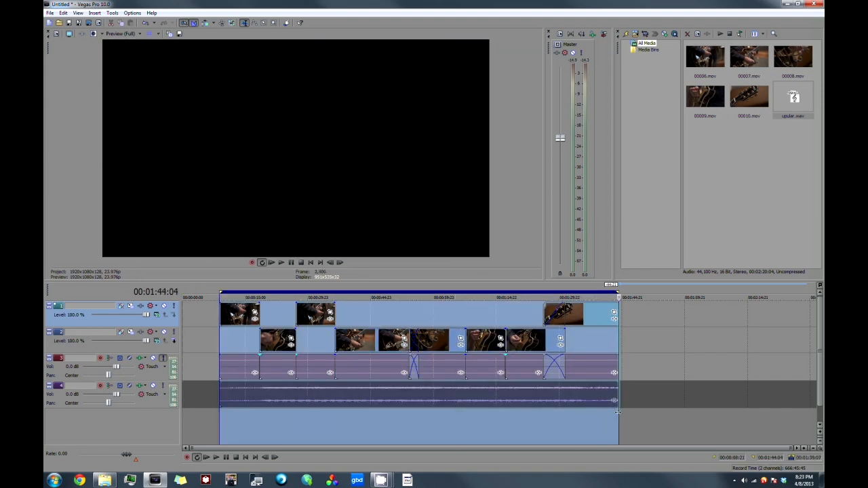
left_click(87, 25)
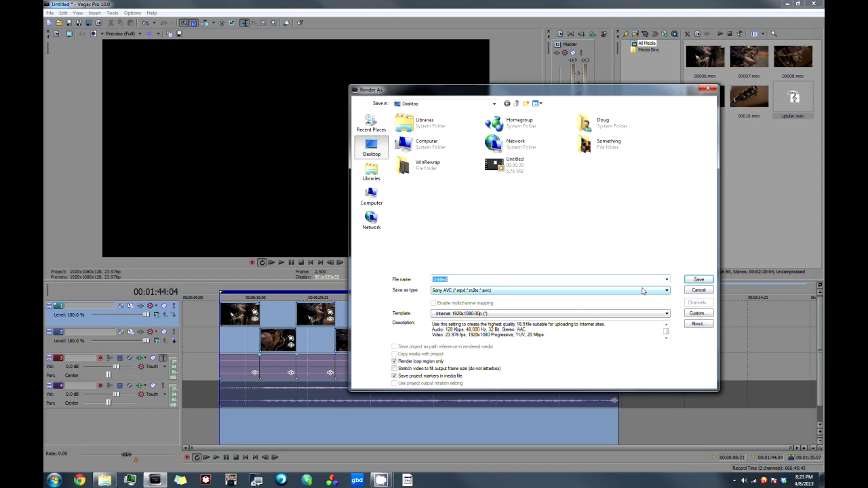
left_click(643, 291)
left_click(462, 325)
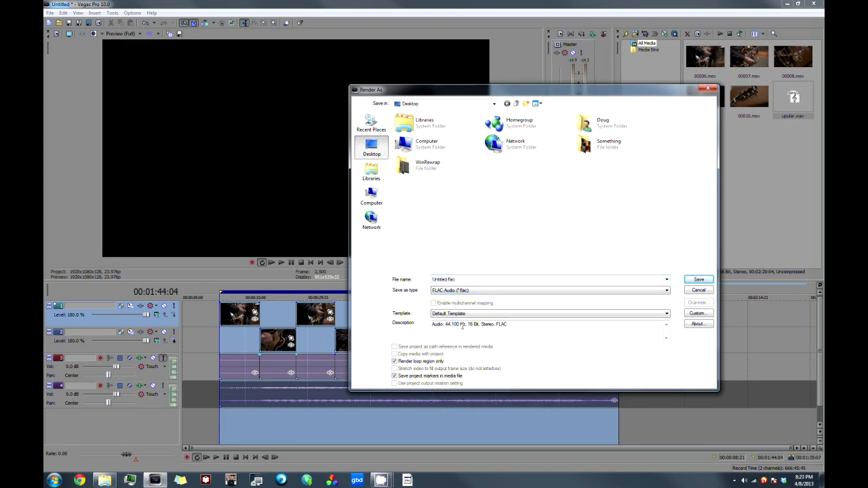
left_click(705, 88)
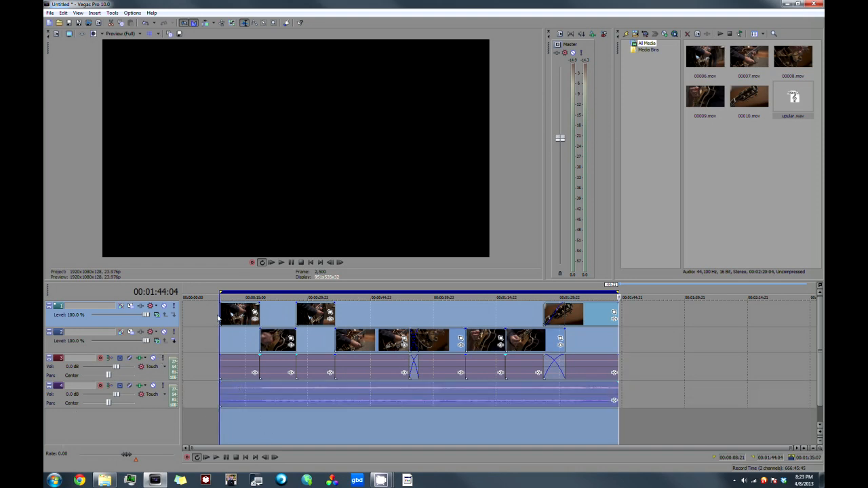
left_click(255, 441)
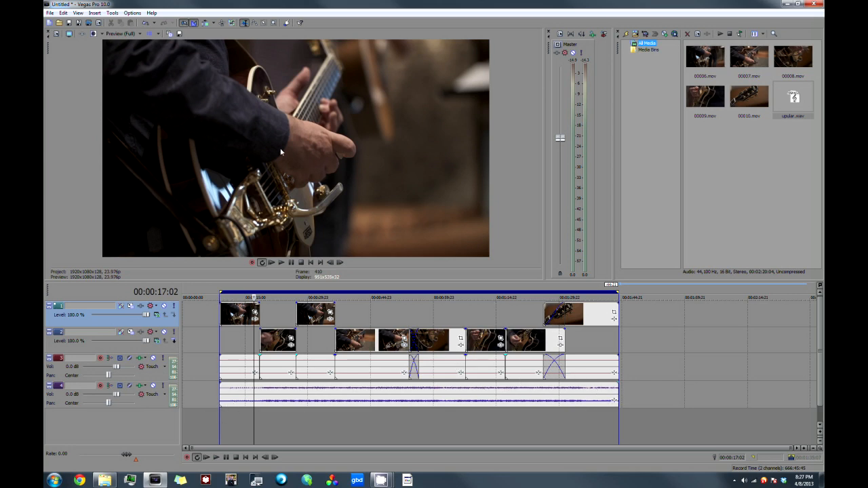
Step: Start saving the project under a new name and browse to Current Video Footage, Test footage, round trip demo on the 1 TB (G:) drive
left_click(78, 23)
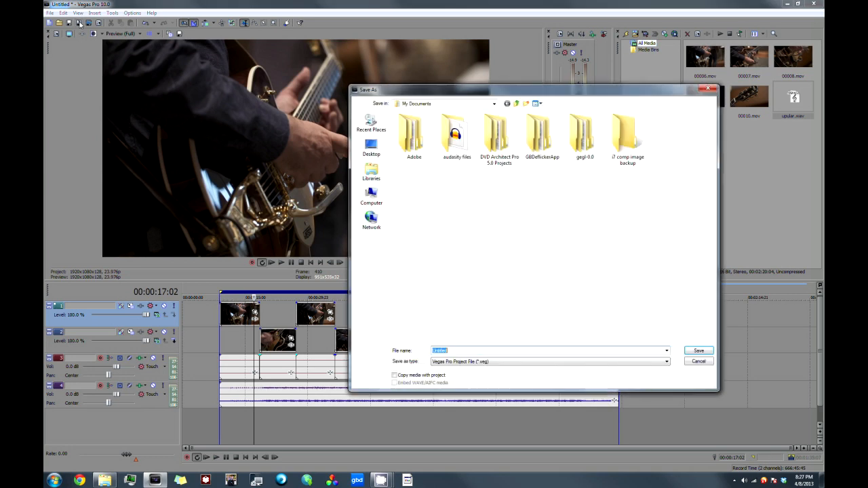
left_click(371, 200)
double_click(613, 132)
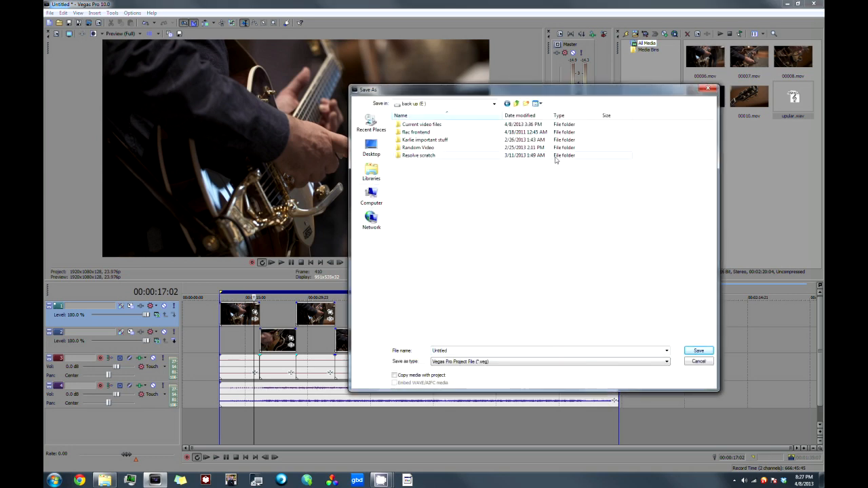
left_click(493, 106)
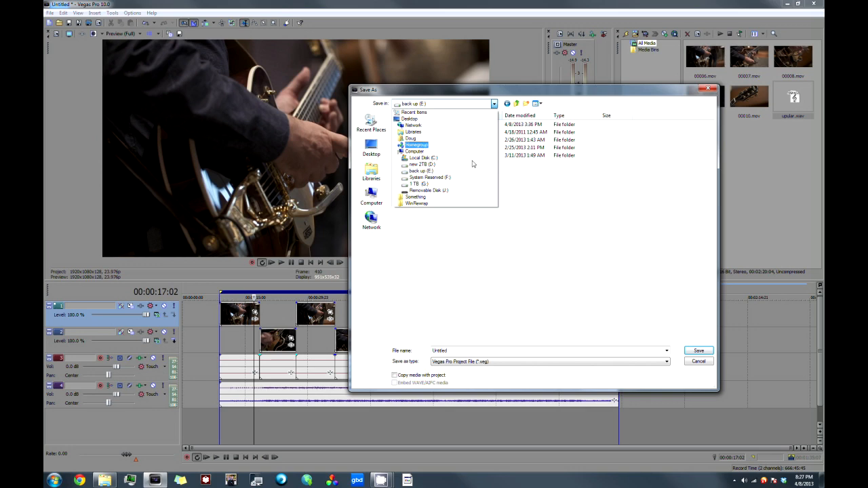
left_click(434, 182)
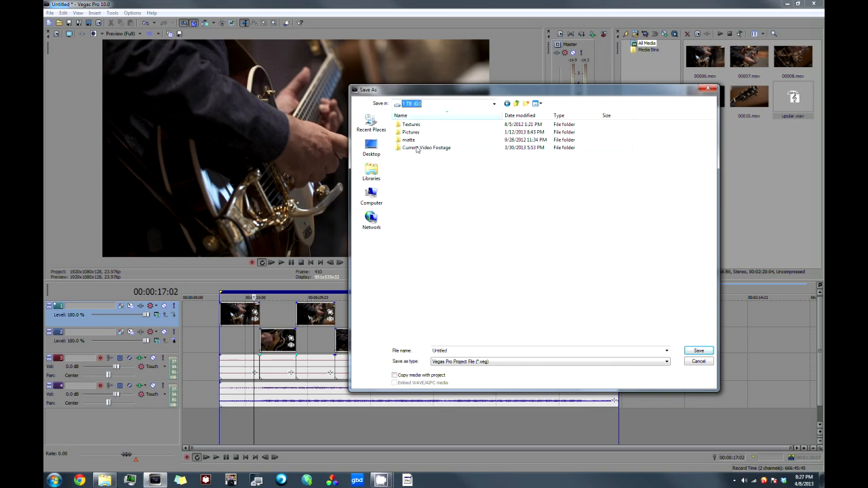
left_click(415, 148)
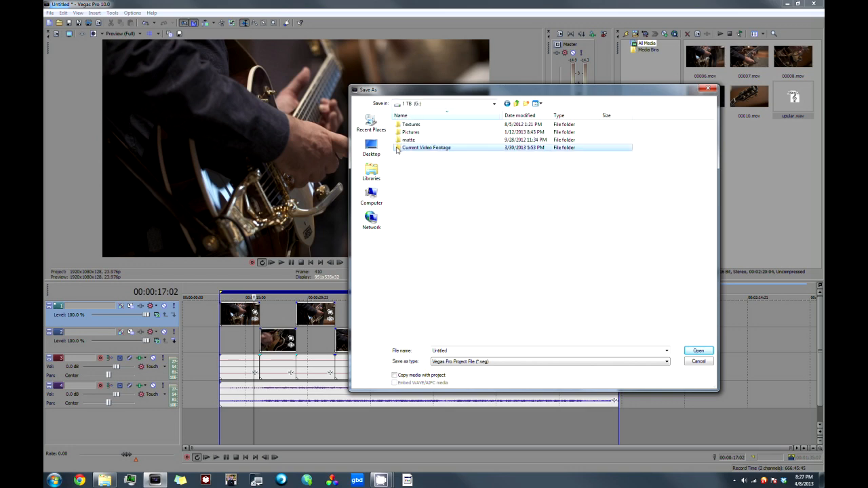
double_click(397, 149)
left_click(401, 164)
double_click(402, 164)
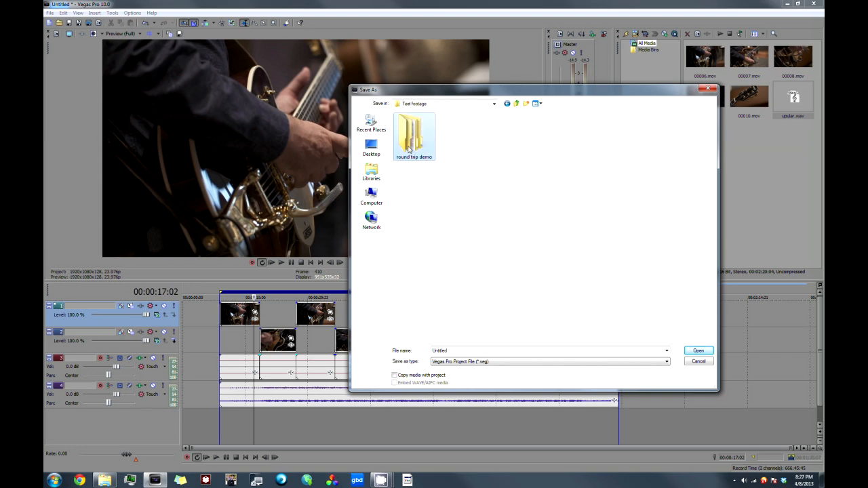
double_click(403, 147)
Step: Create a folder named "Project files" inside the round trip demo folder
right_click(435, 175)
mouse_move(463, 258)
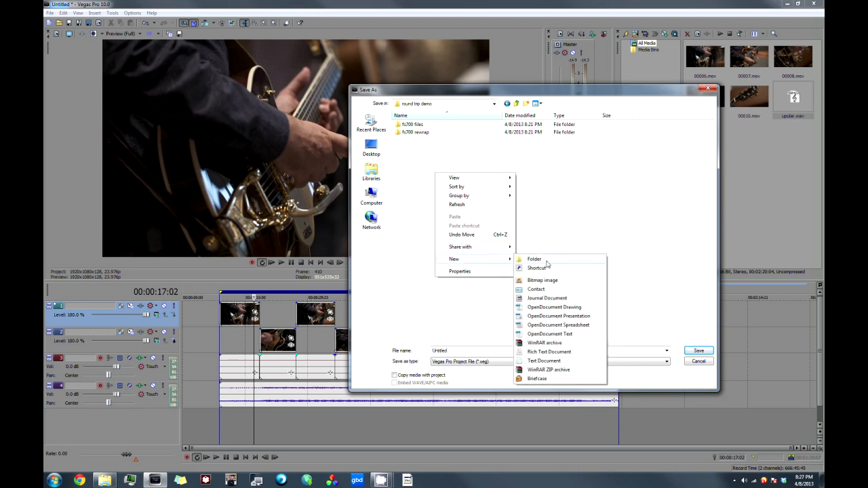
left_click(544, 260)
type("Pro")
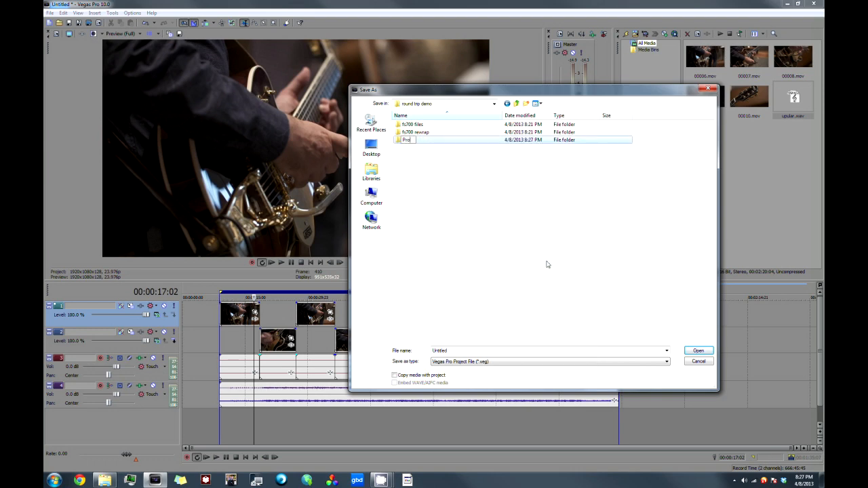
type("ject files")
key("Return")
Step: Save the Vegas project as "round trip demo" in the Project files folder
double_click(407, 139)
left_click_drag(466, 350, 369, 350)
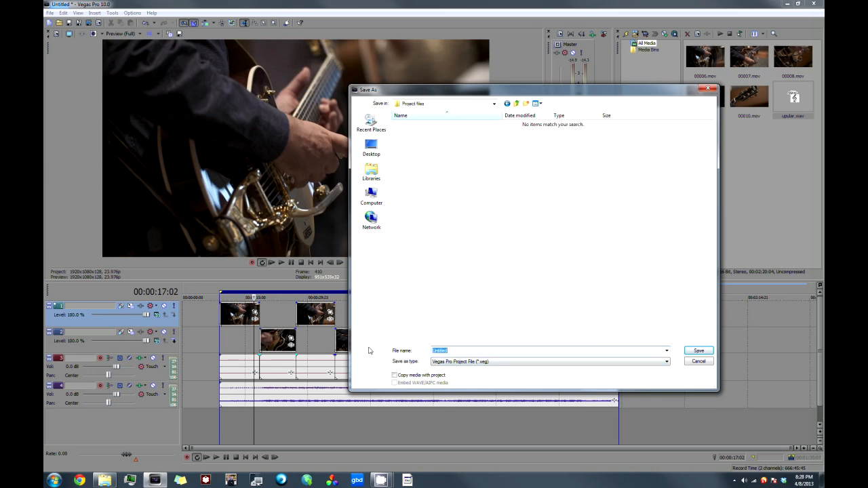
type("round trip demo")
key("Return")
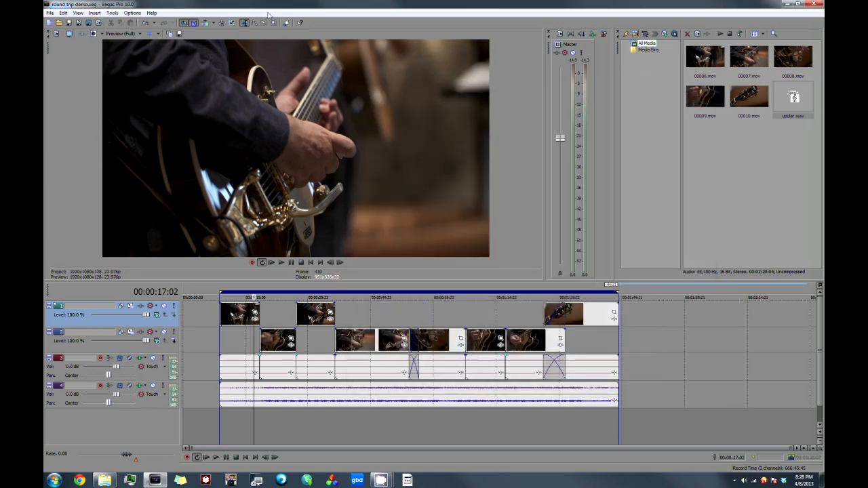
Step: Save the edit as an Edit Protocol Compliant AAF file named round trip demo.aaf in the Project files folder
left_click(49, 12)
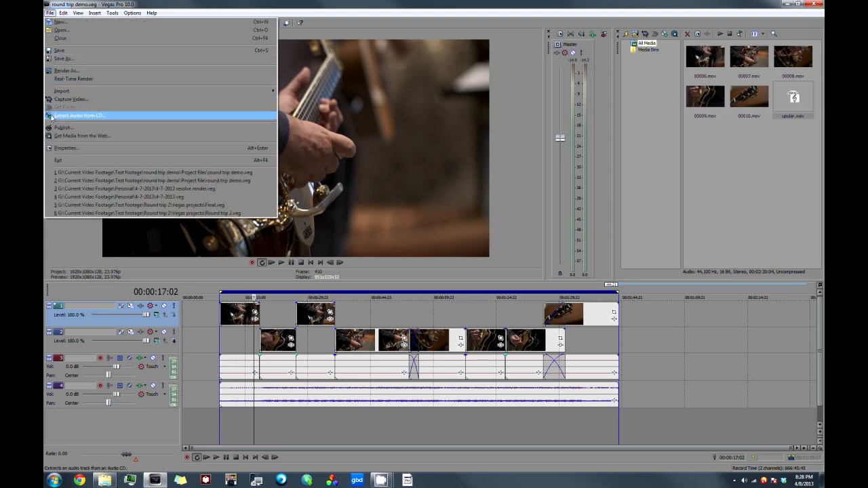
left_click(65, 59)
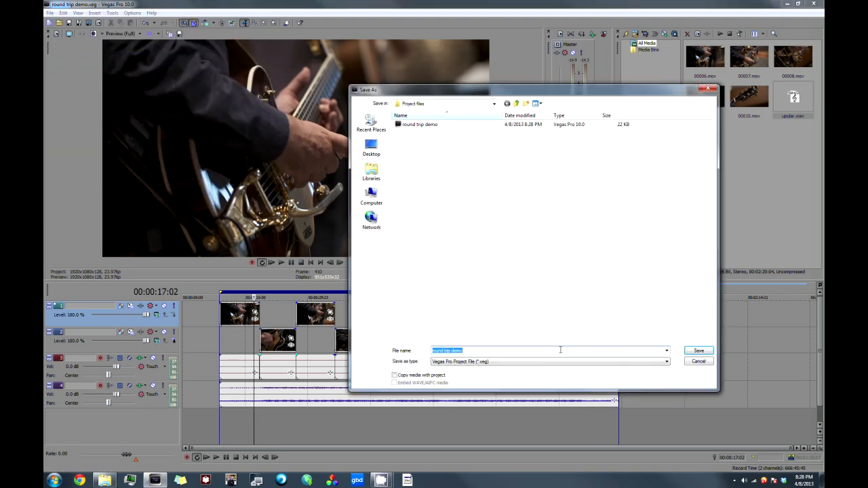
left_click(665, 364)
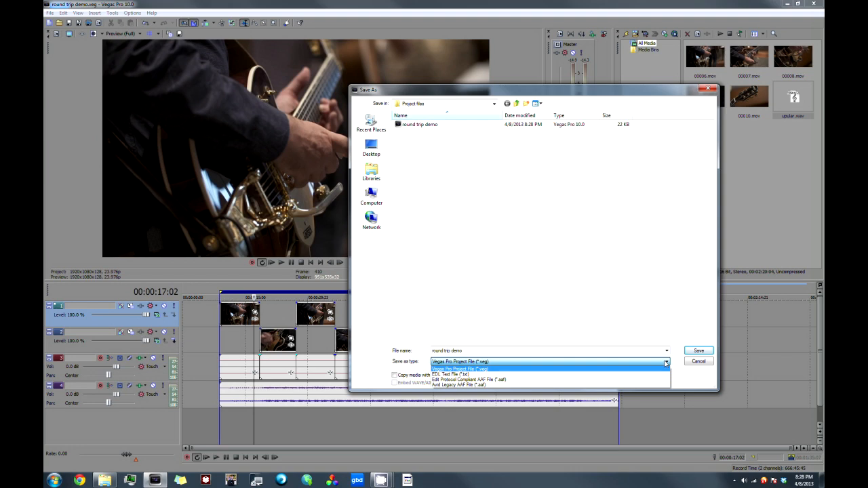
left_click(478, 379)
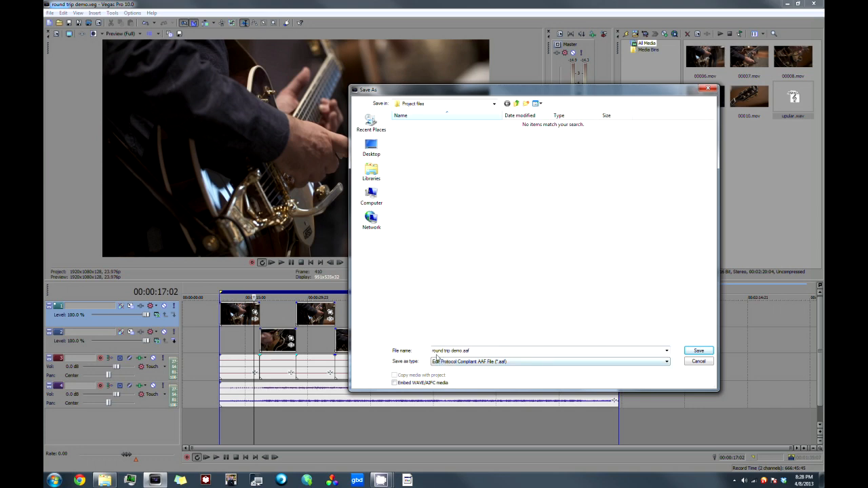
left_click(461, 351)
left_click(698, 350)
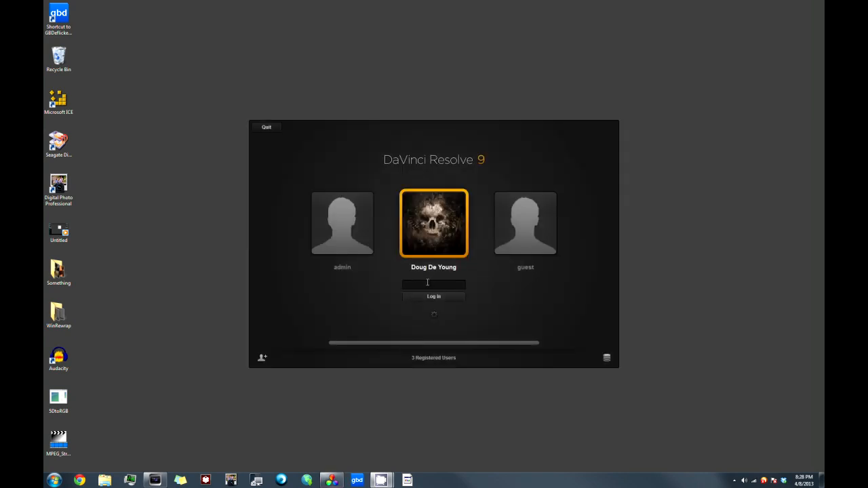
Step: Switch to DaVinci Resolve and log in to the selected user account with its password
type("*******")
key("Return")
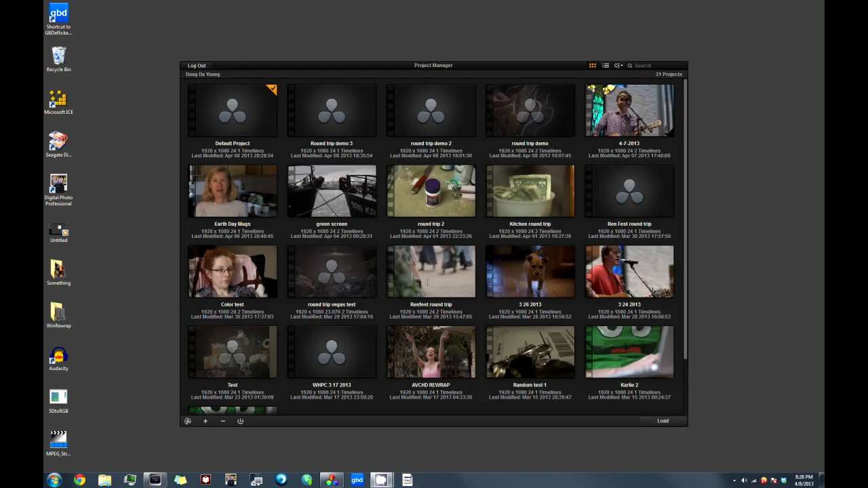
Step: Load the Default Project and save it as a new project named "round trip demo 4"
left_click(251, 88)
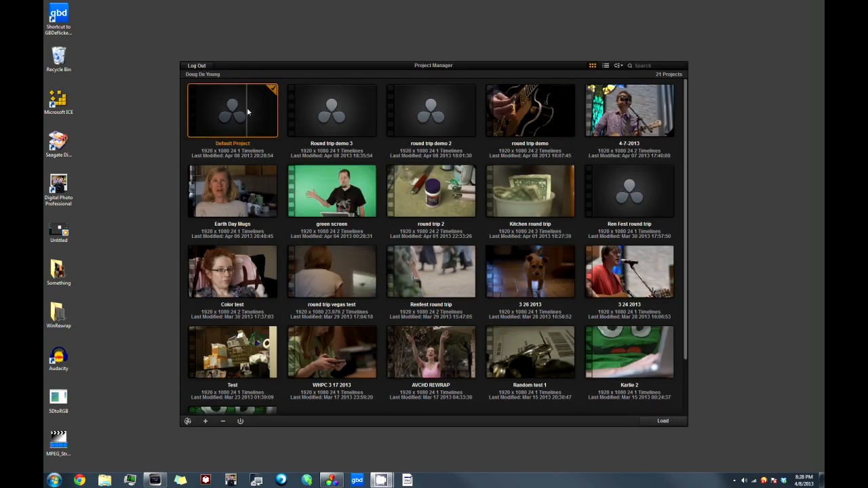
left_click(659, 423)
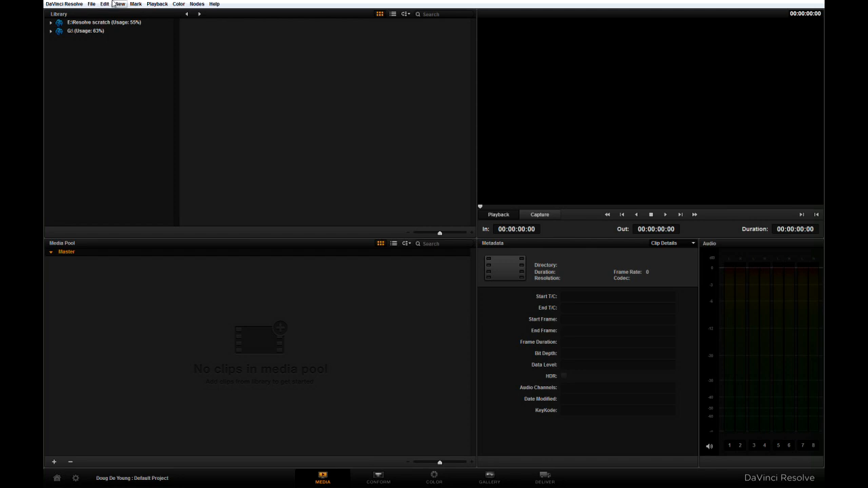
left_click(91, 4)
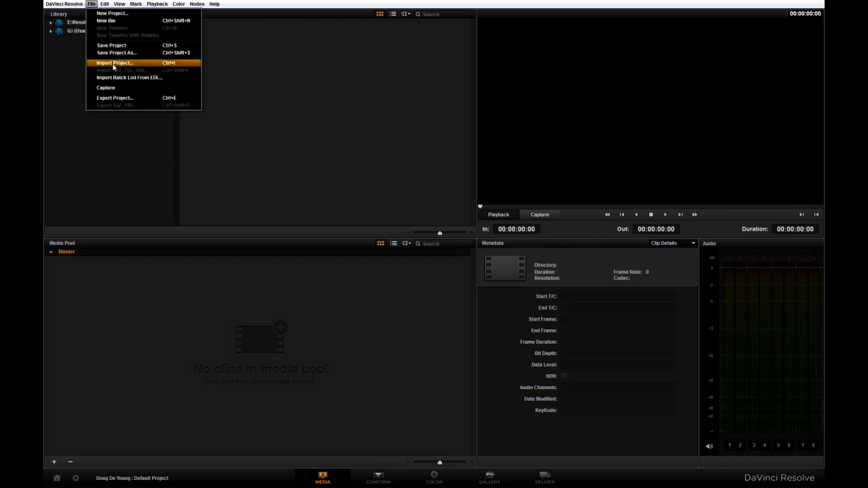
left_click(122, 53)
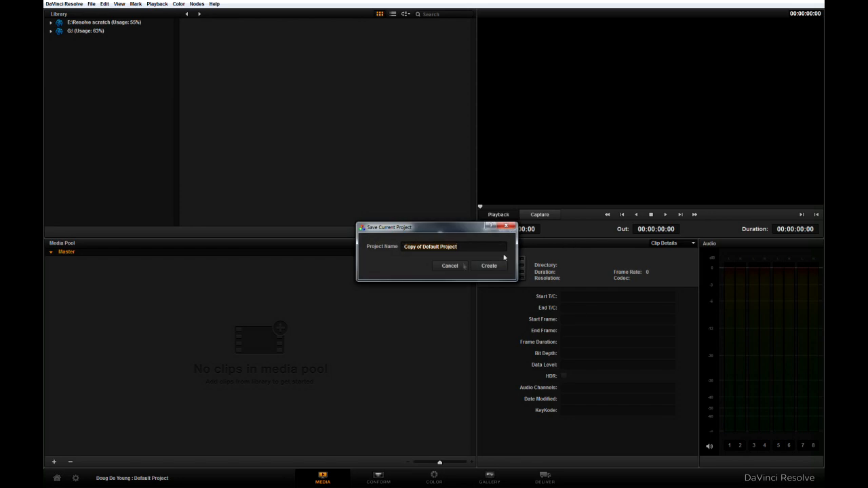
key("BackSpace")
type("round trip demo 4")
left_click(488, 266)
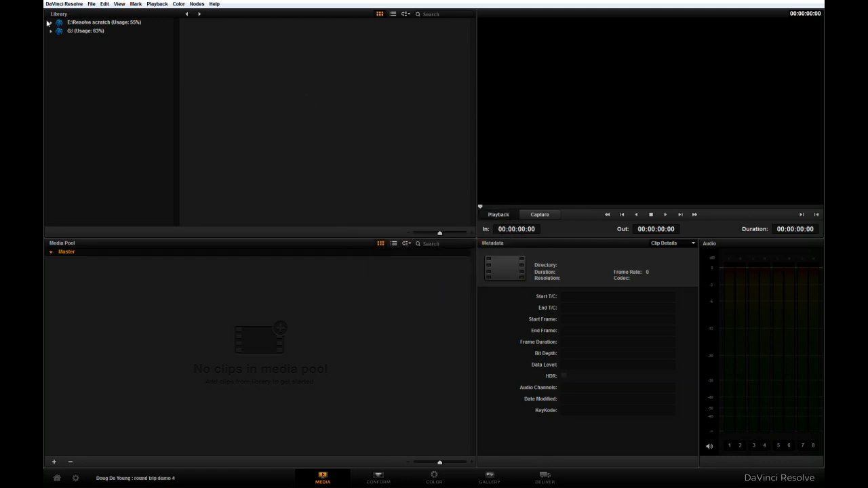
Step: Expand the media library's G: drive through Current Video Footage and Test footage down to the round trip demo subfolders
left_click(51, 31)
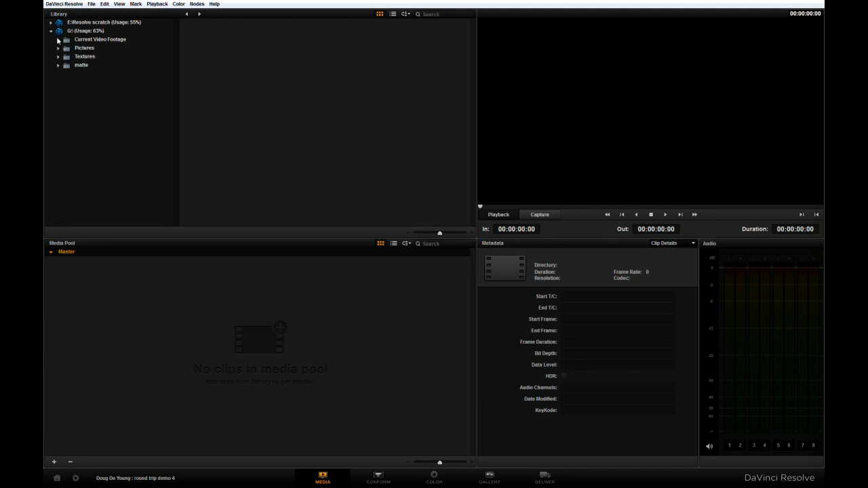
left_click(58, 40)
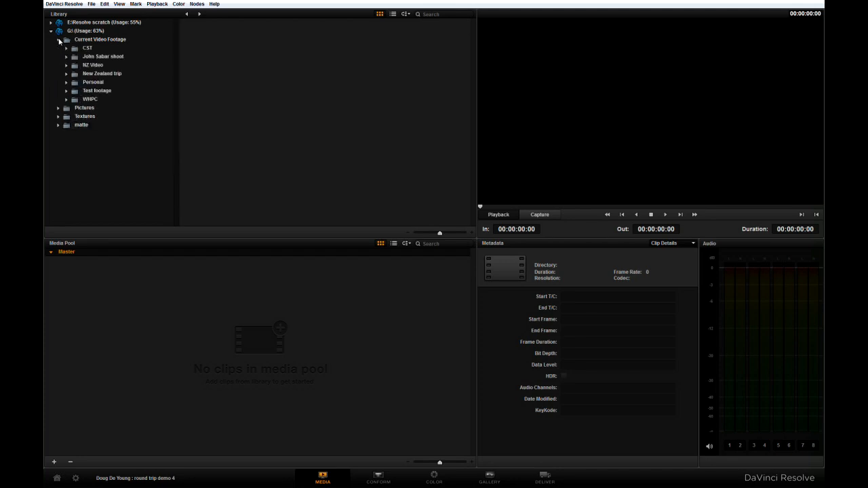
left_click(66, 91)
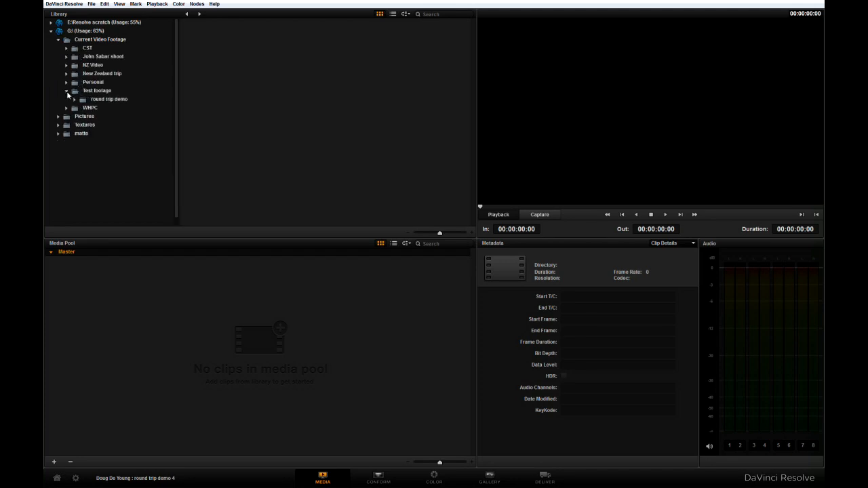
left_click(74, 102)
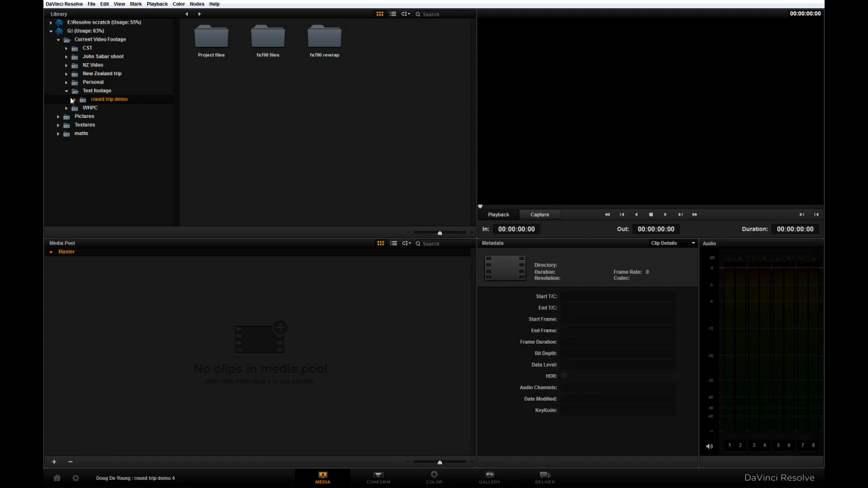
left_click(74, 100)
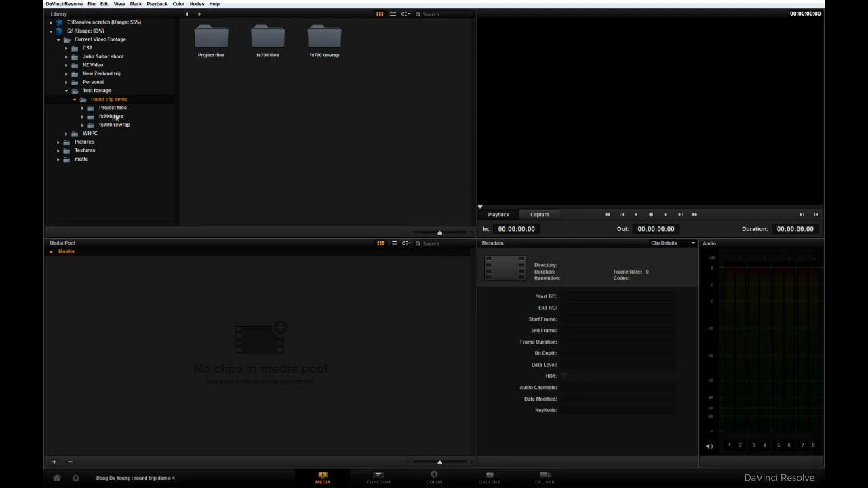
Step: Add all five clips, 00006.mov to 00010.mov, from the fs700 rewrap folder to the Master media pool
left_click(110, 117)
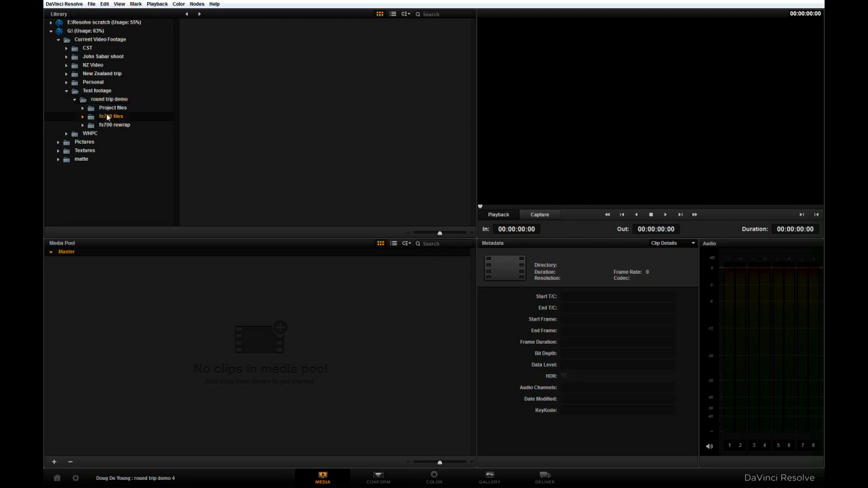
left_click(82, 117)
left_click(104, 126)
left_click_drag(448, 80, 128, 313)
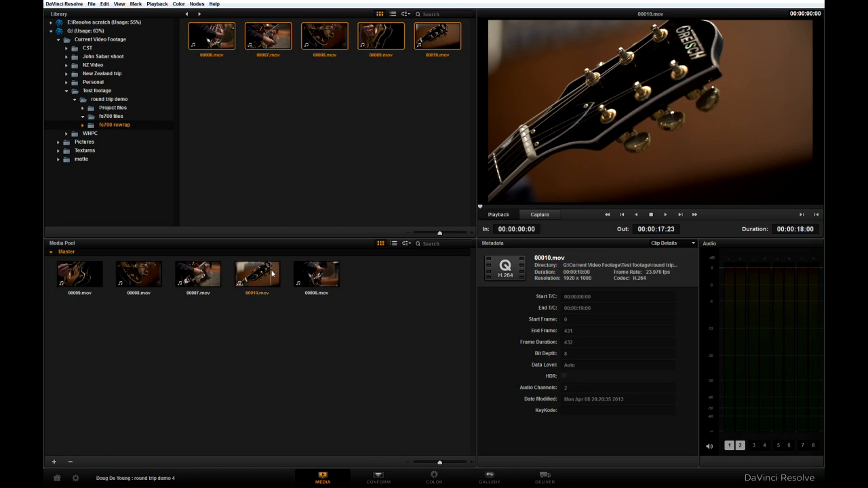
Step: Open the Conform page and look over the clips on the Master Timeline
left_click(377, 479)
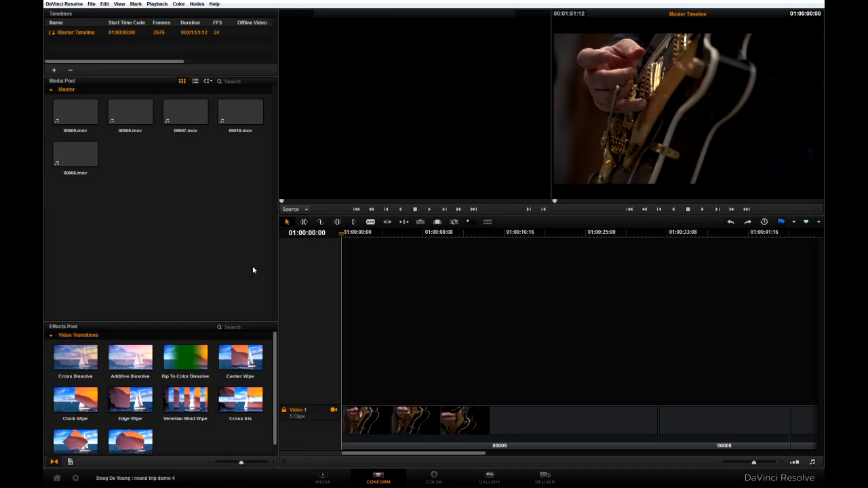
left_click_drag(438, 453, 400, 455)
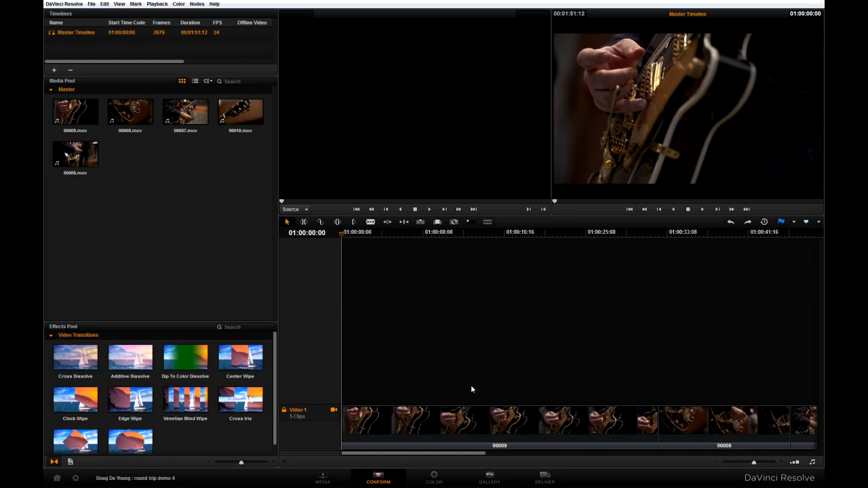
Step: Choose round trip demo.aaf from the G: drive's round trip demo Project files folder as the AAF to import
left_click(91, 4)
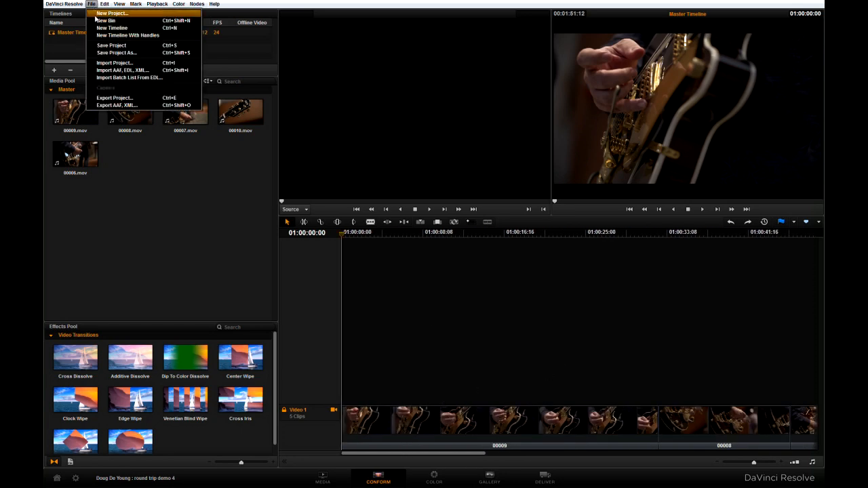
left_click(114, 72)
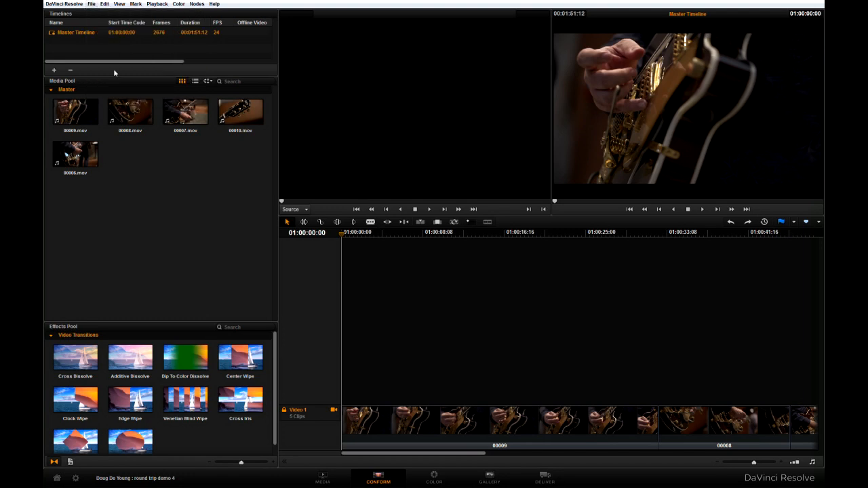
left_click(321, 193)
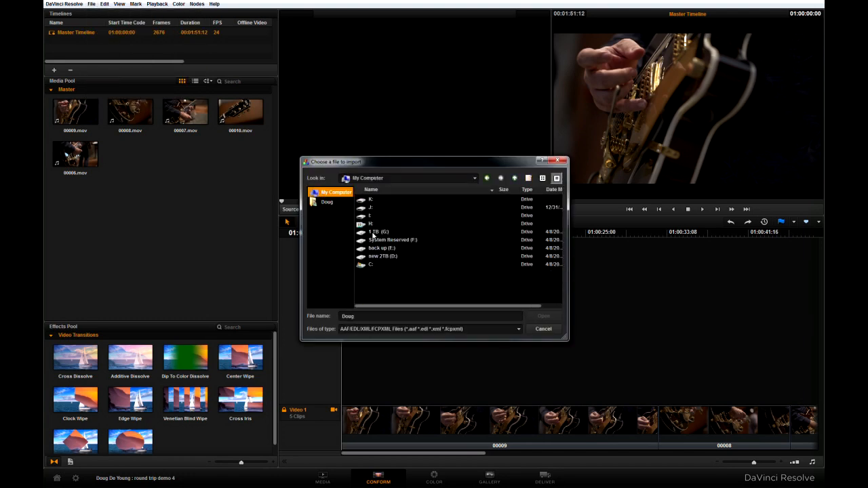
double_click(374, 232)
double_click(378, 225)
double_click(379, 207)
double_click(381, 199)
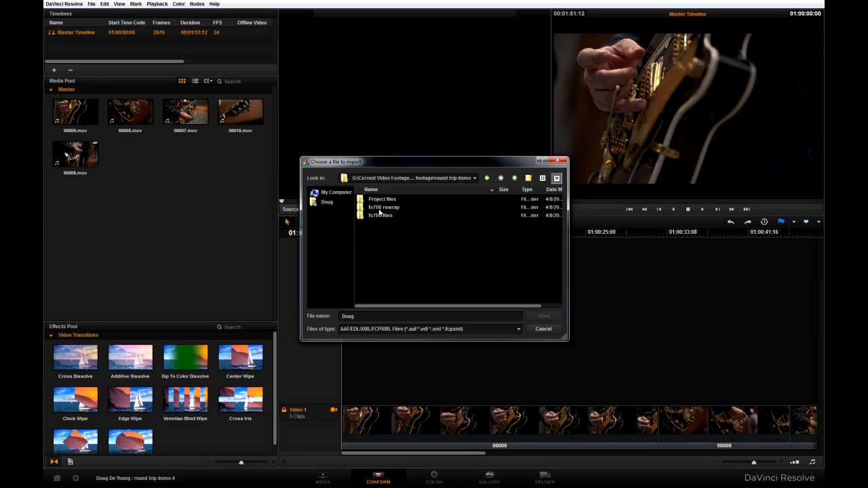
double_click(380, 199)
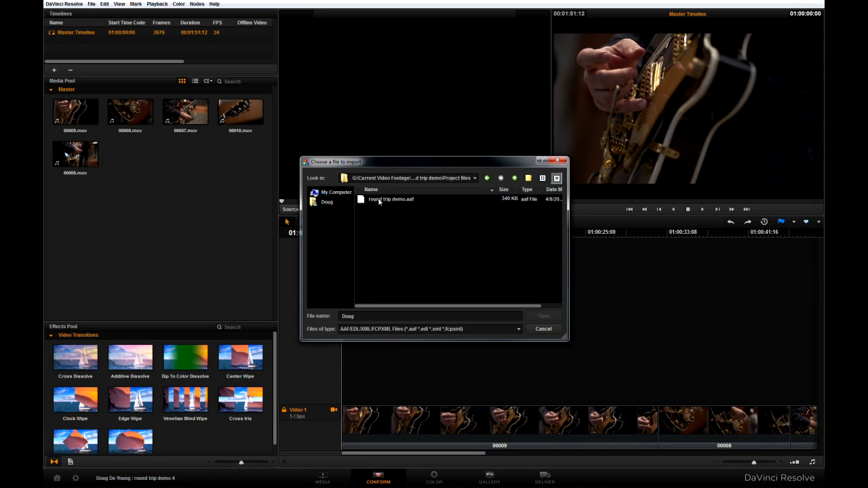
left_click(378, 200)
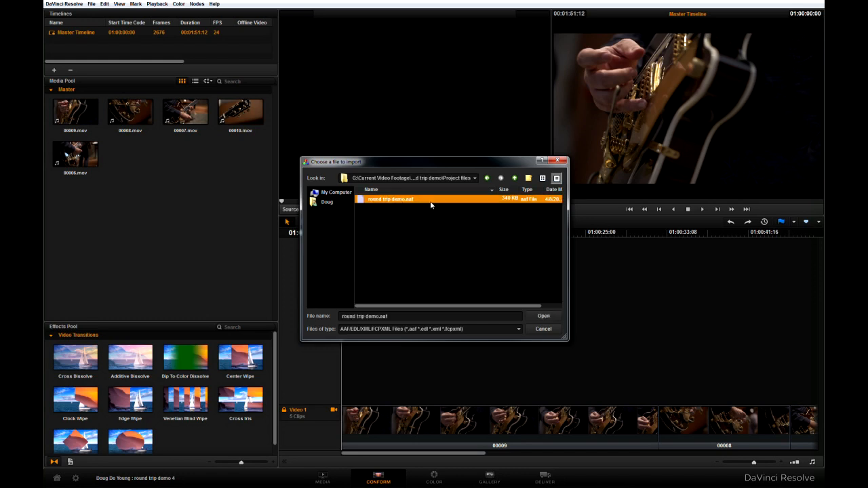
left_click(543, 316)
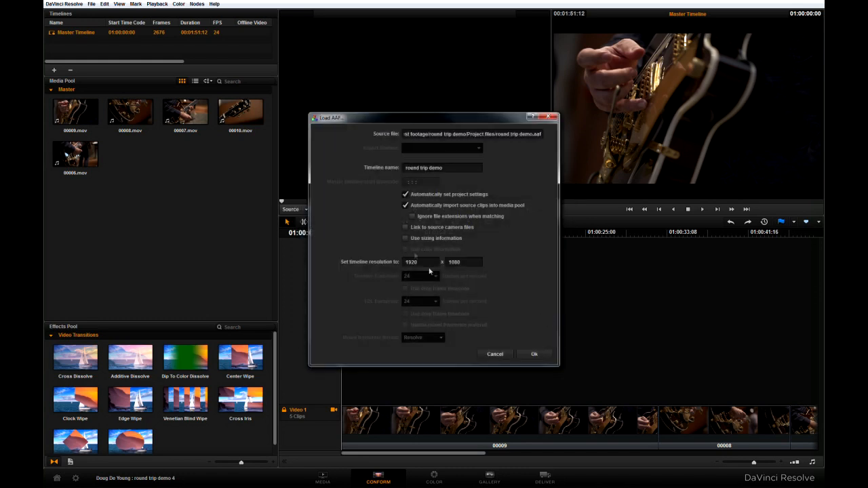
Step: Load the AAF with automatic project settings and automatic import of source clips into the media pool turned off
left_click(406, 195)
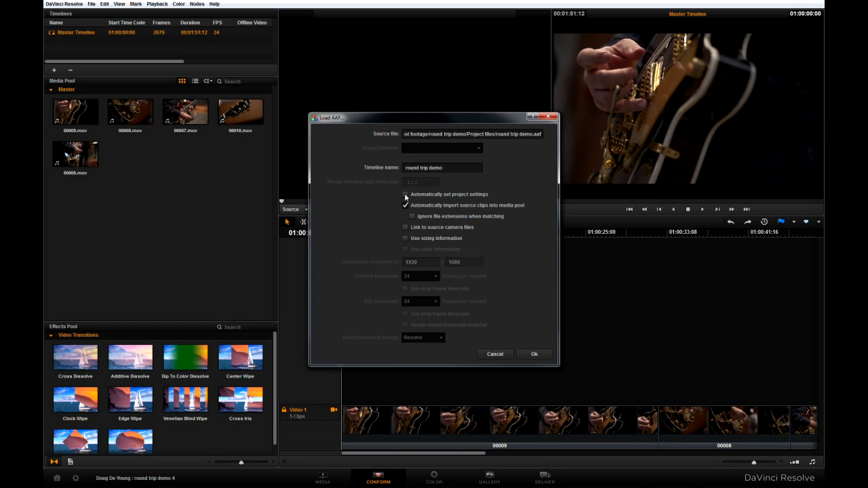
left_click(405, 206)
left_click(529, 354)
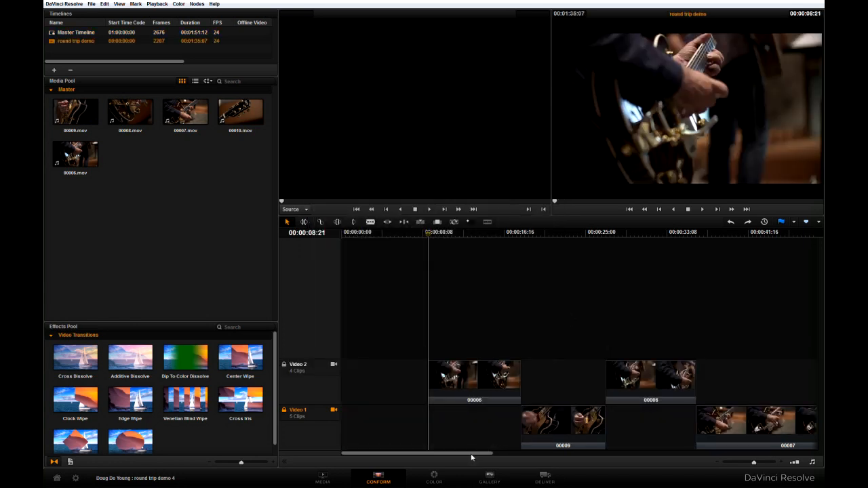
Step: Look over the imported round trip demo timeline, and open clip 04 on the Color page
left_click_drag(471, 457, 637, 425)
left_click_drag(616, 455, 454, 454)
left_click(437, 480)
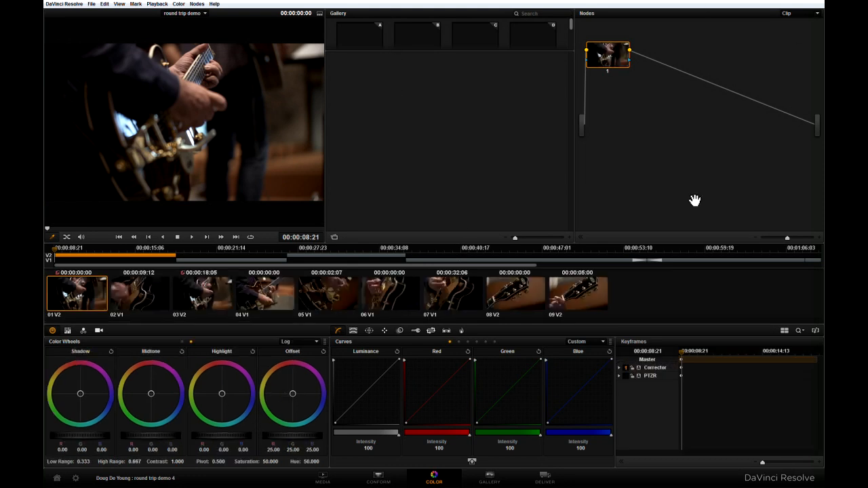
left_click(257, 298)
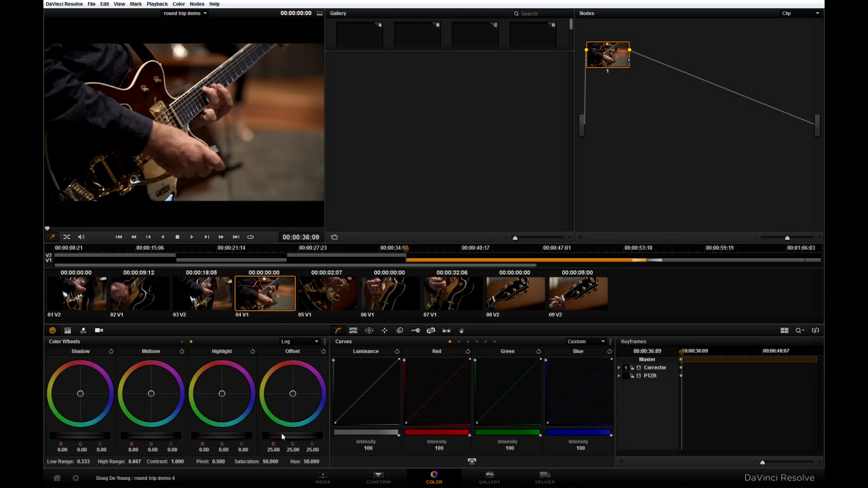
Step: Lower clip 04's contrast to 0.916, raise its offset to 28.75, and lift the middle of the luminance curve slightly
left_click_drag(187, 464, 175, 465)
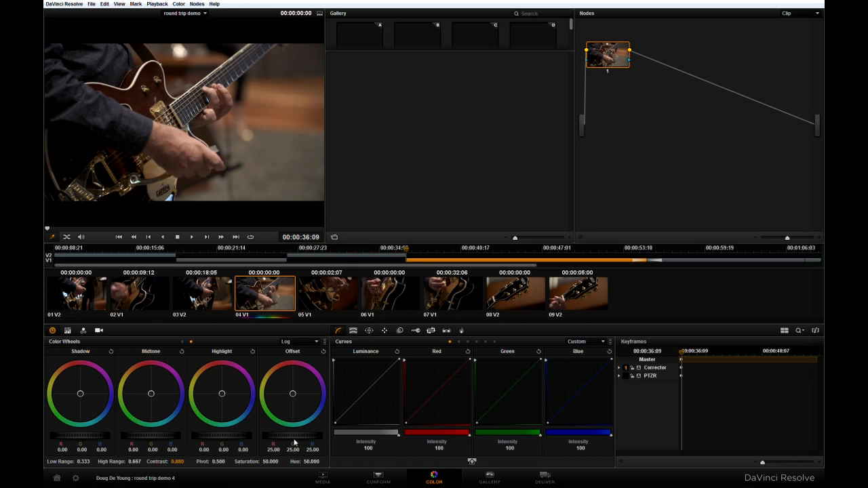
left_click_drag(291, 438, 348, 438)
left_click_drag(366, 392, 366, 391)
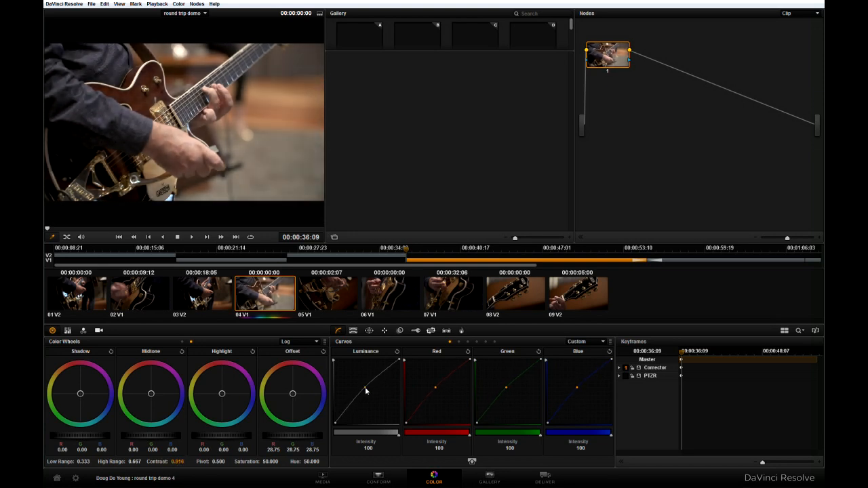
Step: Shift clip 04's shadows toward blue and its midtones slightly toward red, and reduce saturation to 44.400
left_click_drag(81, 396, 93, 407)
left_click_drag(151, 394, 150, 392)
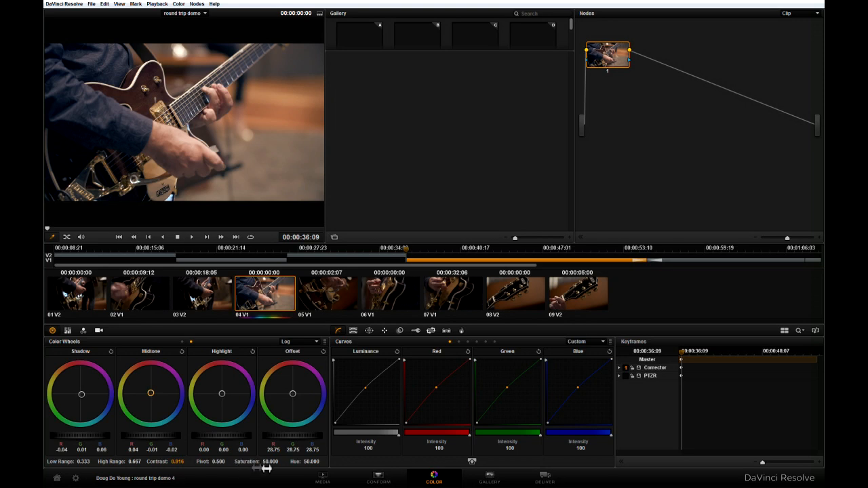
left_click_drag(272, 462, 265, 462)
Step: Toggle node 1 off and on to compare clip 04 with and without its grade
left_click(609, 72)
left_click(608, 71)
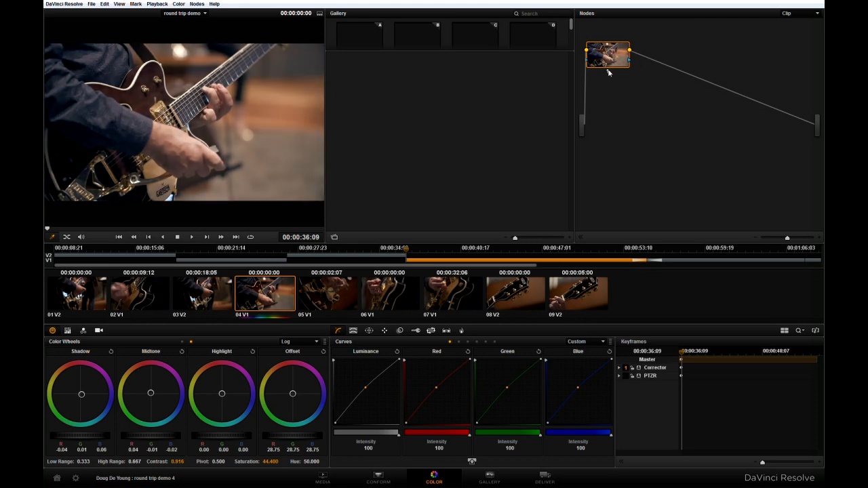
left_click(608, 71)
left_click(608, 71)
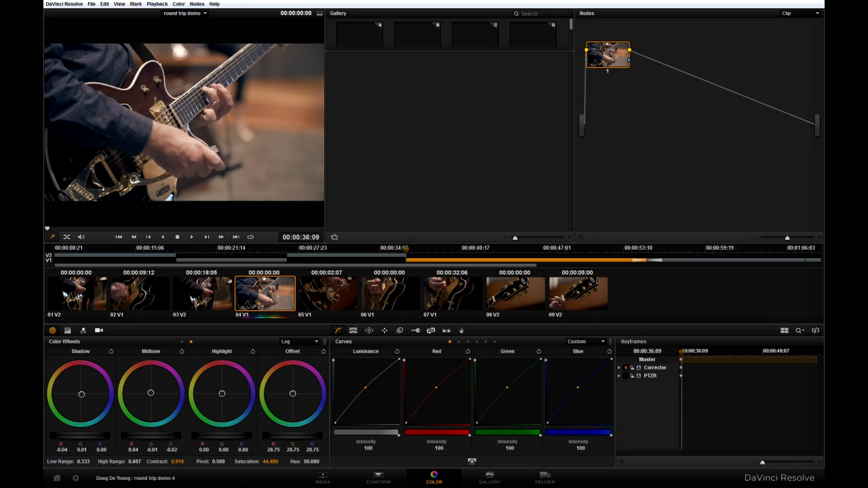
Step: Grab a gallery still of the graded clip 04 and apply its grade to clip 03
right_click(212, 98)
left_click(215, 110)
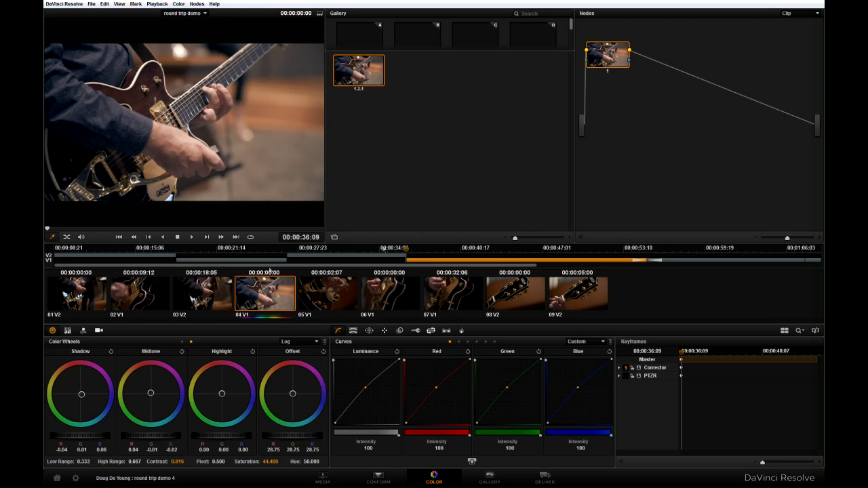
left_click(207, 295)
left_click_drag(367, 76, 593, 42)
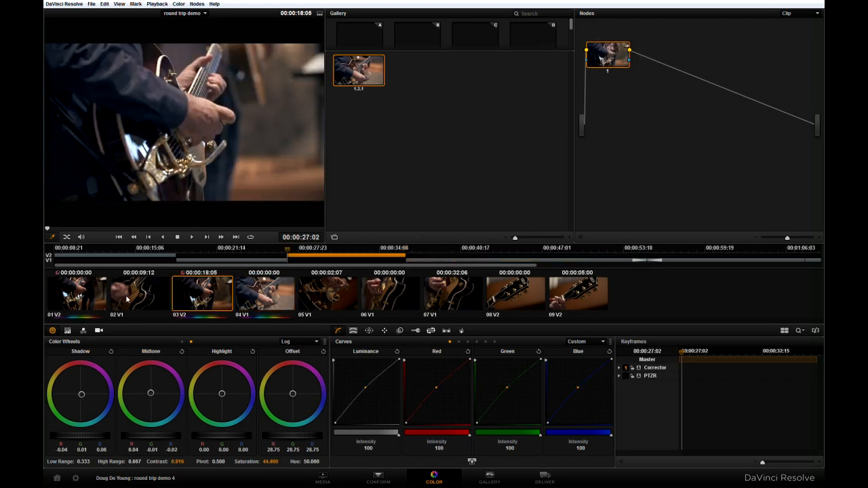
Step: Apply the gallery still's grade to clips 02, 05 and 08
left_click(142, 306)
left_click_drag(581, 49, 597, 51)
left_click(384, 294)
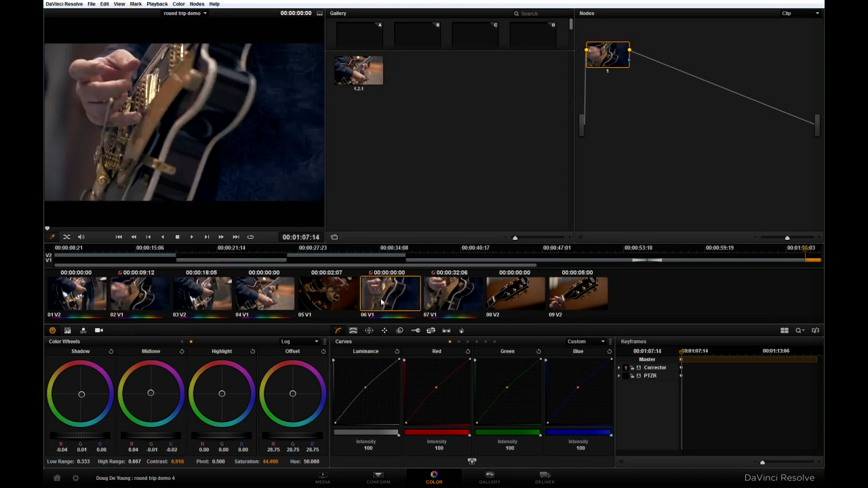
left_click(328, 304)
left_click_drag(356, 92, 603, 50)
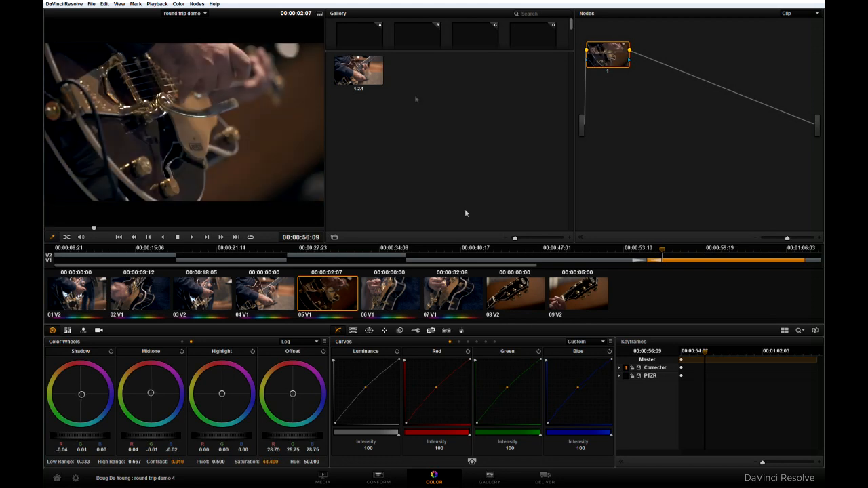
left_click(524, 311)
left_click_drag(349, 62, 602, 54)
Step: Check the grade on clips 07, 04, 03, 02 and 01
left_click(465, 307)
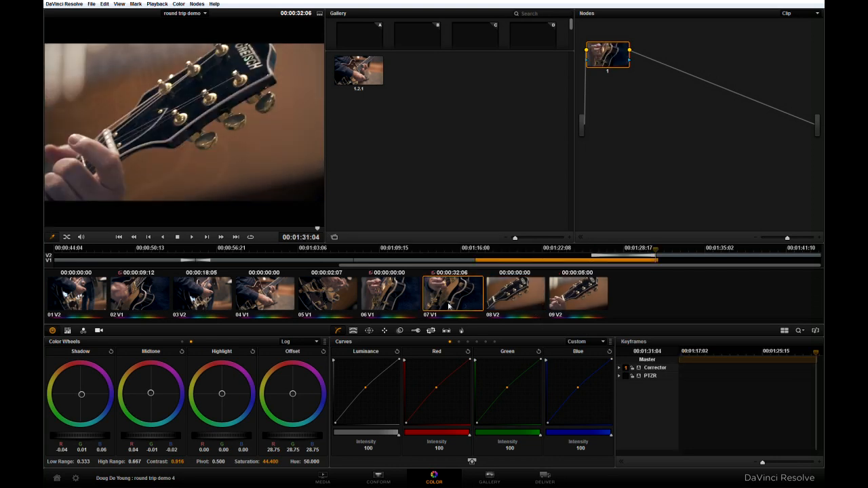
left_click(276, 299)
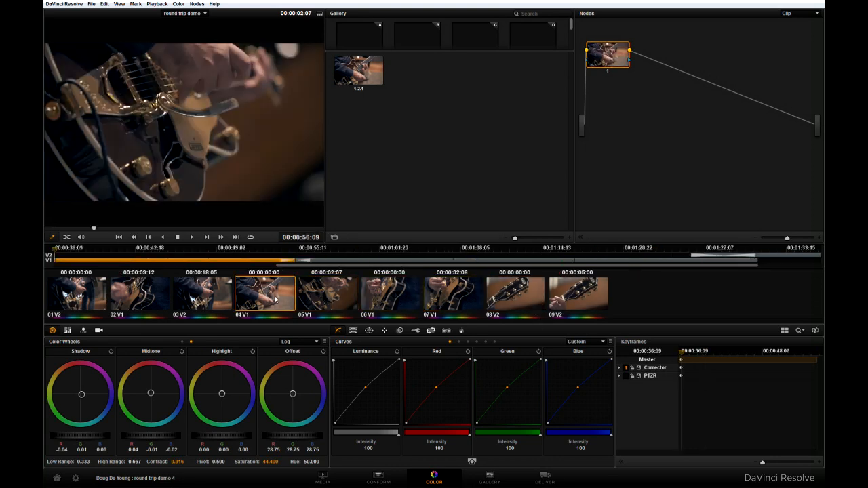
left_click(192, 305)
left_click(149, 297)
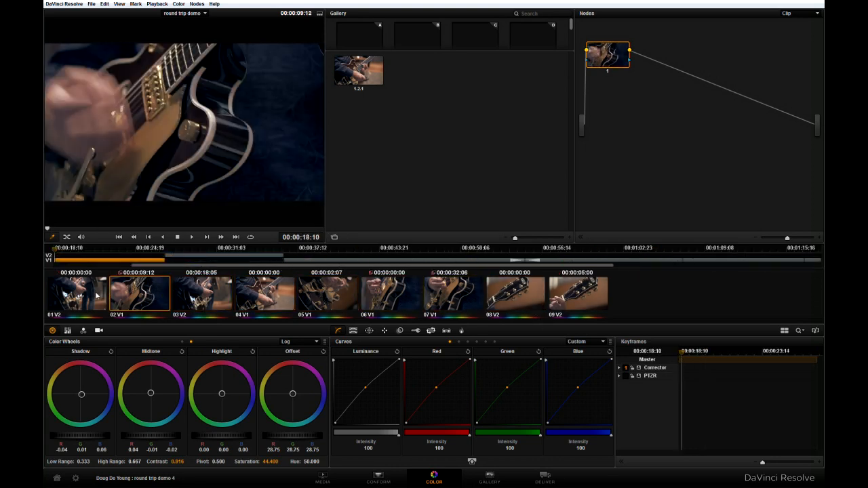
left_click(95, 295)
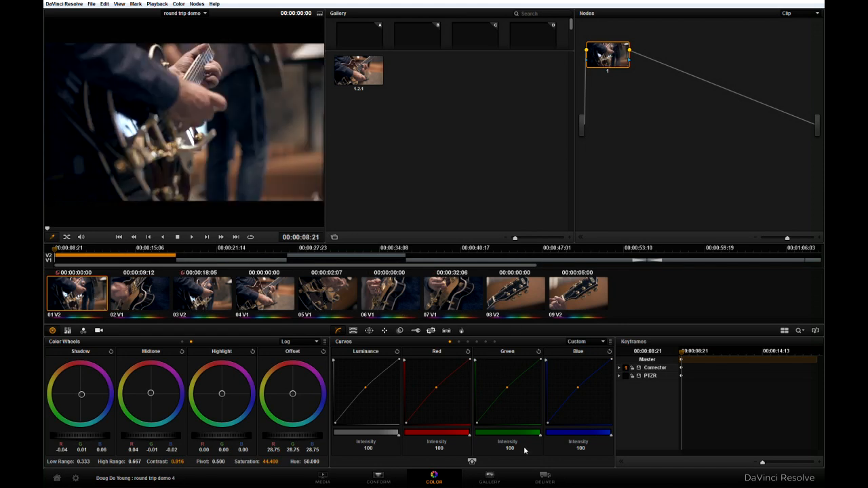
Step: Open the Deliver page and load the saved custom Vegas preset as the easy setup
left_click(542, 480)
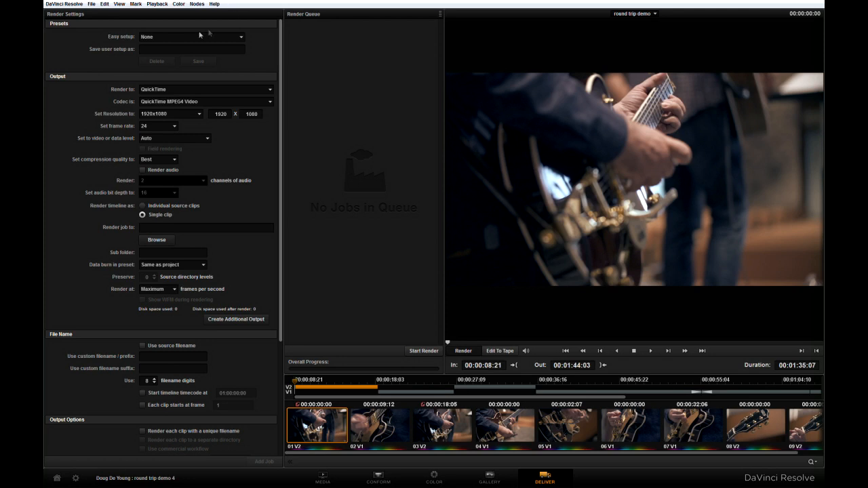
left_click(236, 38)
left_click(175, 82)
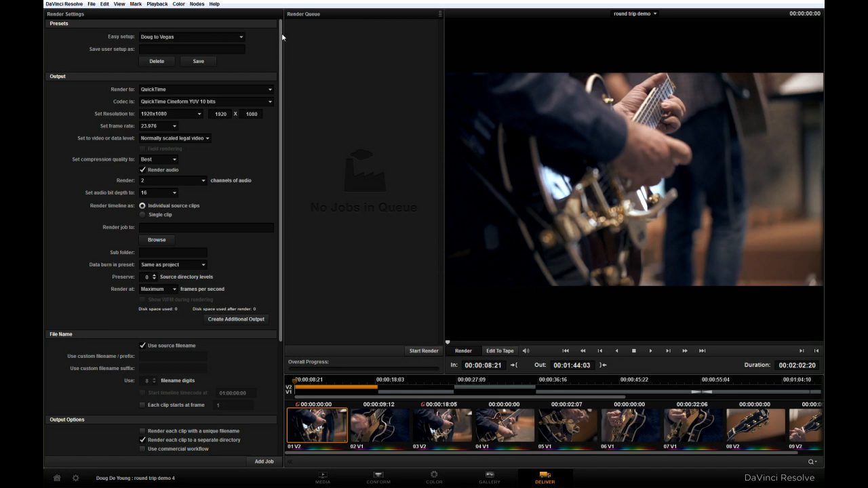
Step: Review the codec and video level options, keeping Normally scaled legal video, and preview a point further into clip 01
scroll(281, 42, "down", 1)
scroll(281, 42, "down", 3)
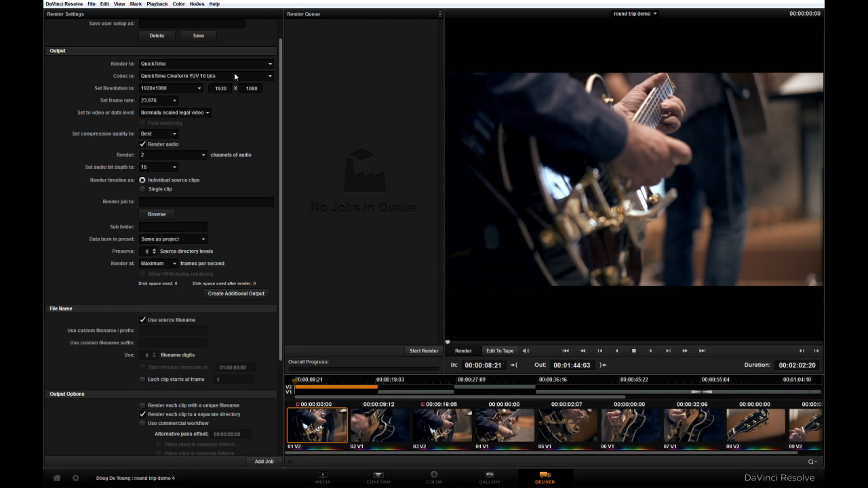
left_click(270, 76)
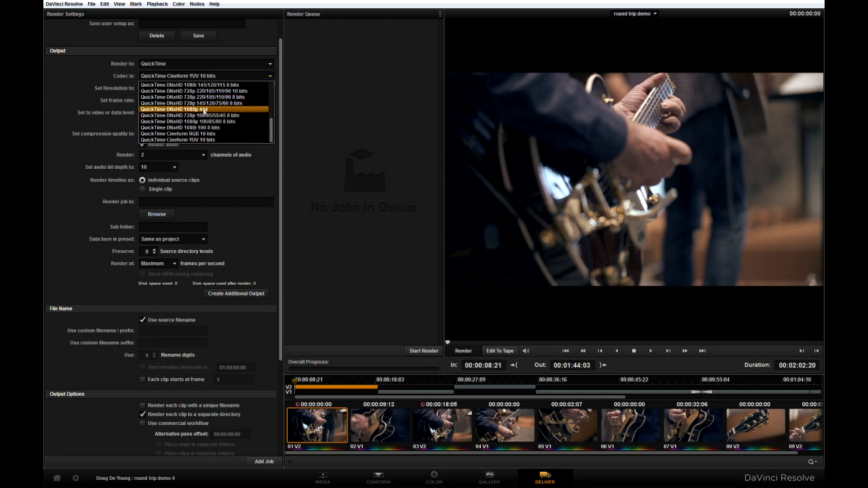
left_click(97, 82)
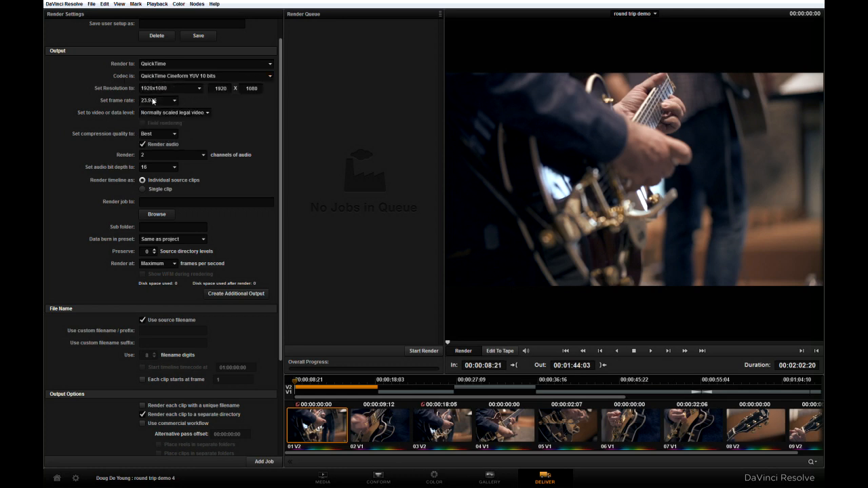
left_click(206, 113)
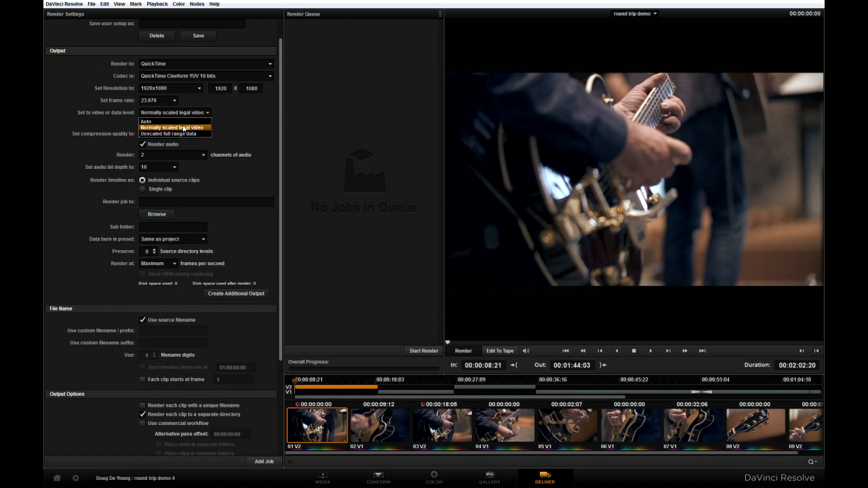
left_click(184, 128)
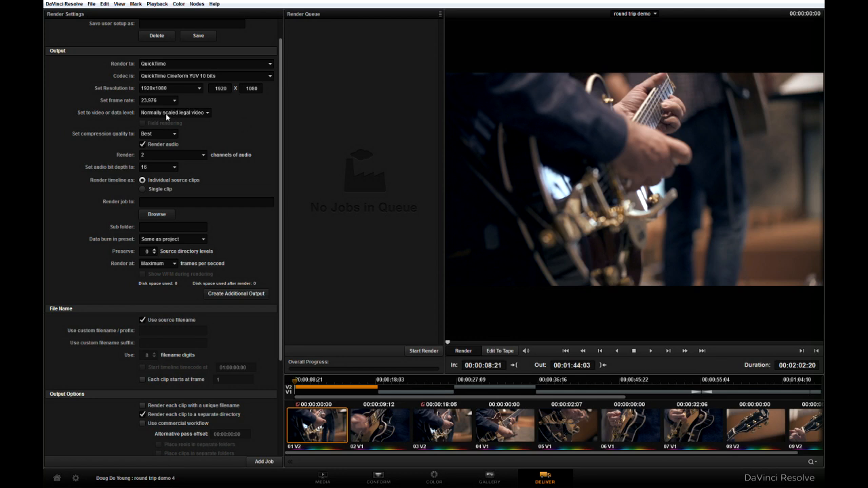
left_click(628, 343)
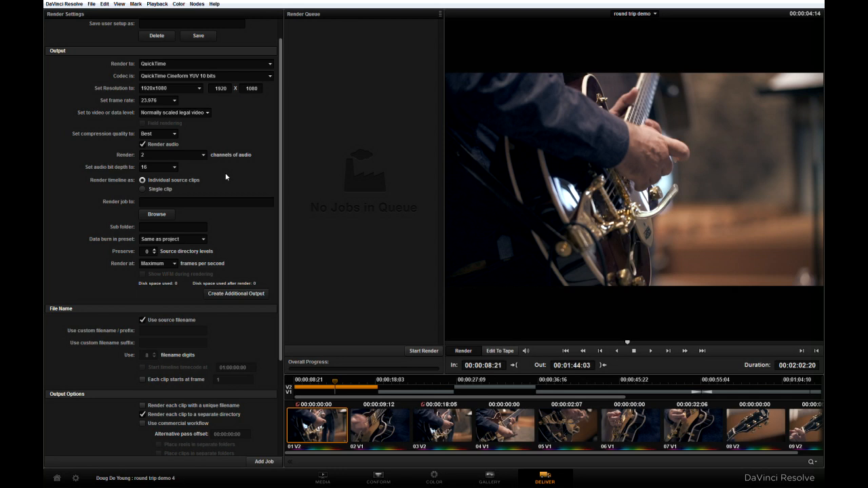
Step: Set the render destination to a new folder named "files from resolve CC" inside G:\Current Video Footage\Test footage\round trip demo
left_click(156, 214)
left_click(341, 168)
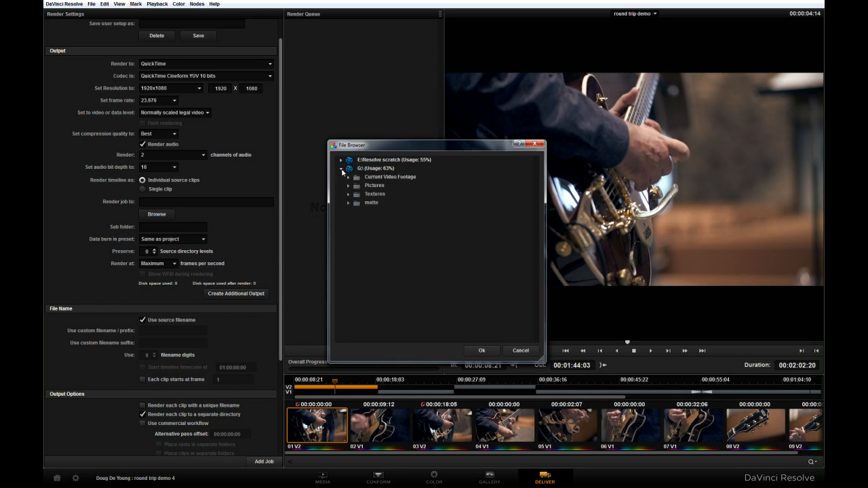
left_click(348, 177)
left_click(356, 228)
left_click(366, 238)
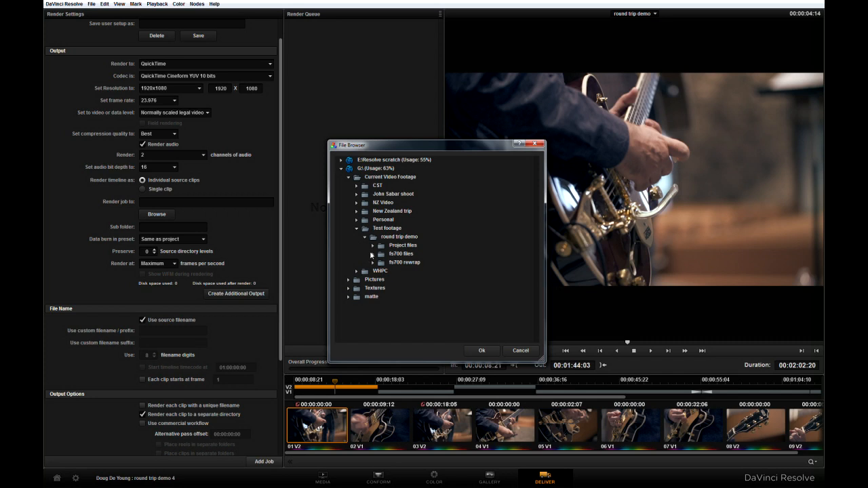
right_click(406, 238)
left_click(420, 250)
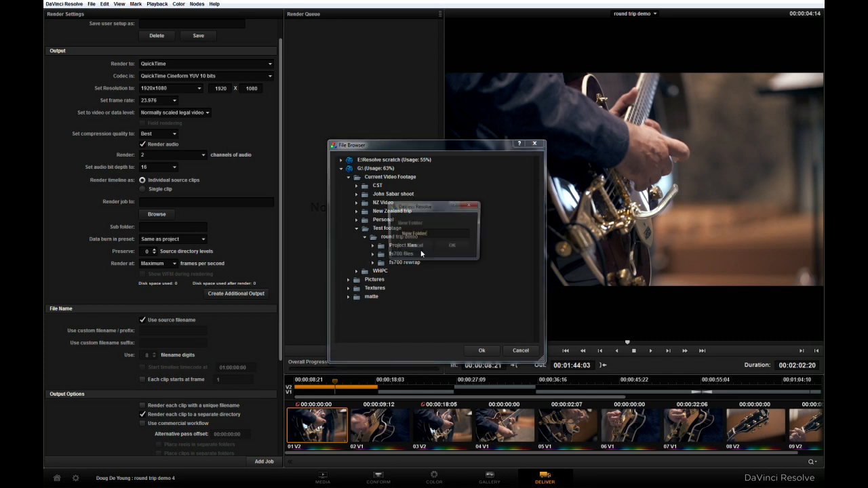
type("files")
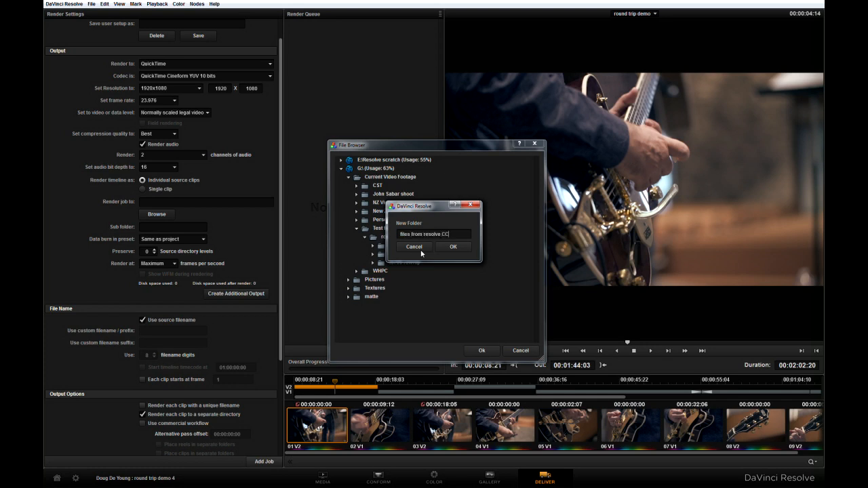
type("from resolve CC")
left_click(448, 248)
left_click(485, 352)
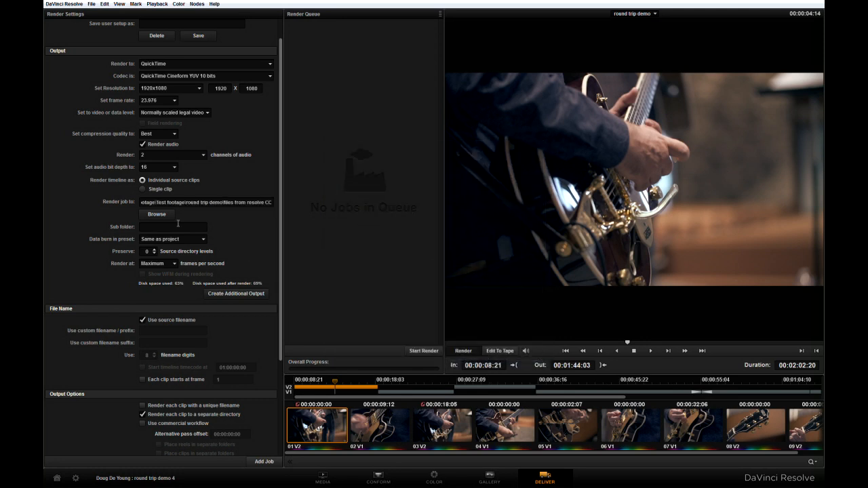
Step: Review the remaining file name and output options, including the 60 frame handles, and add the job to the render queue
scroll(247, 231, "down", 1)
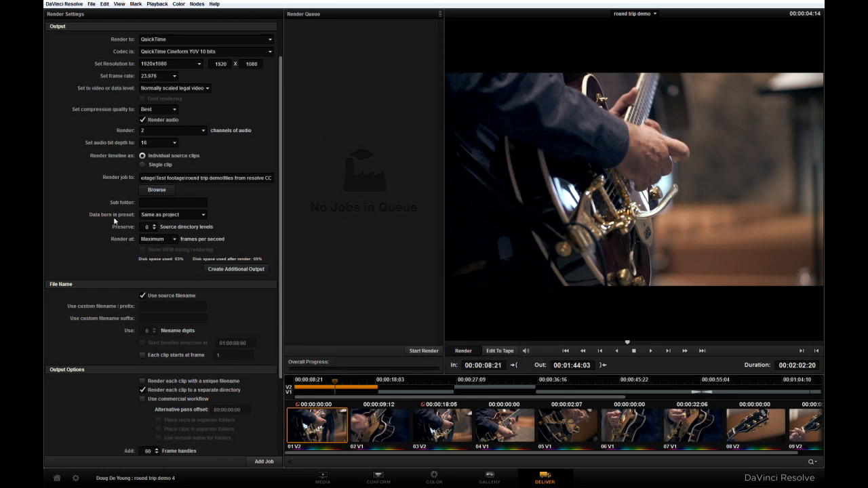
scroll(101, 227, "down", 1)
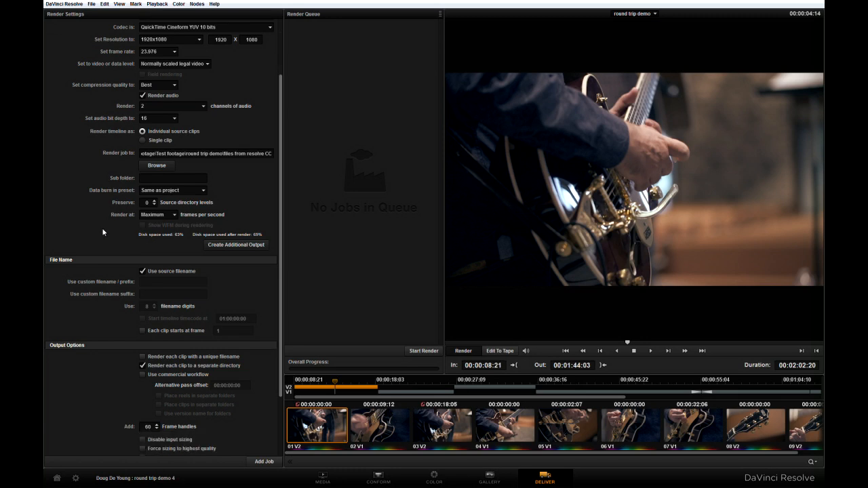
scroll(104, 232, "down", 1)
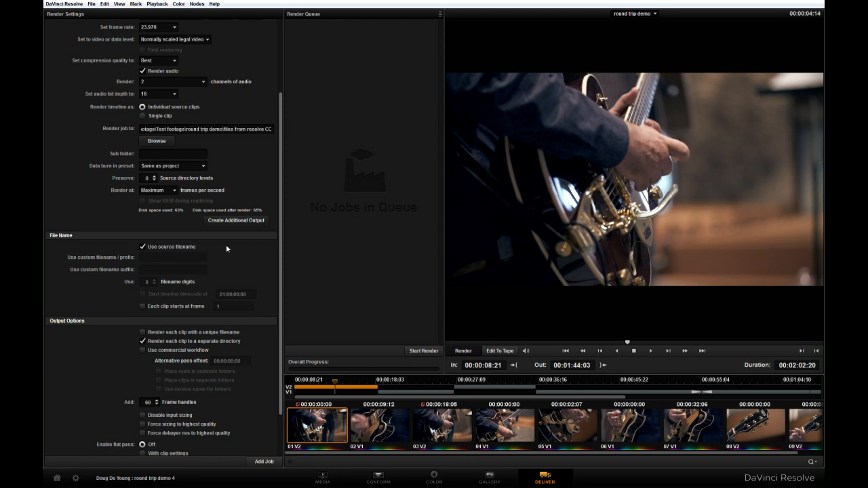
scroll(237, 261, "down", 2)
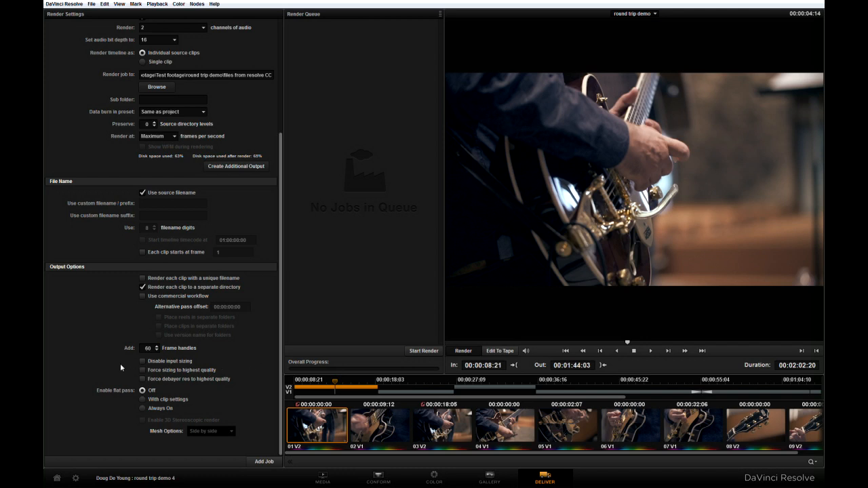
left_click(263, 462)
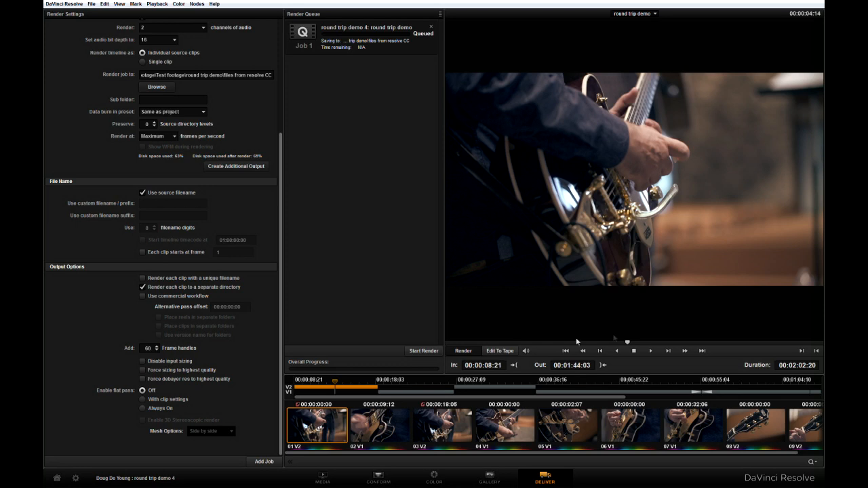
Step: Check the first frame of clip 01 and the last frame of clip 09, and render the queued job
left_click_drag(629, 344, 447, 346)
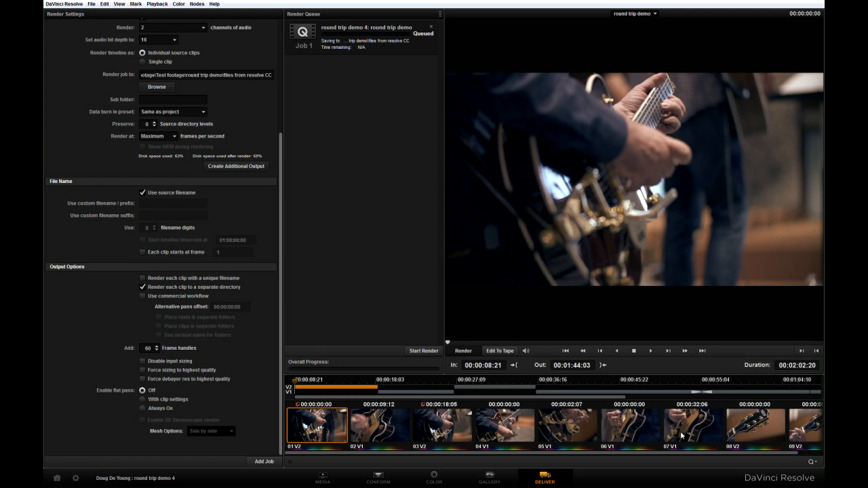
left_click_drag(594, 399, 778, 398)
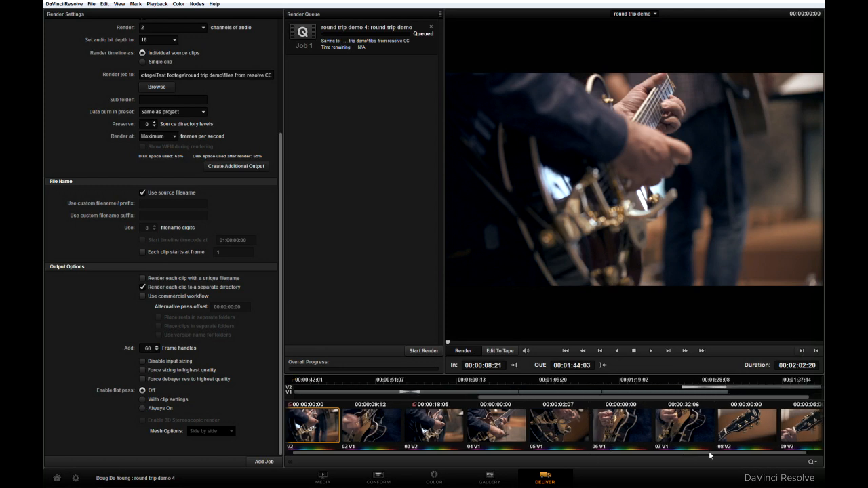
left_click(780, 427)
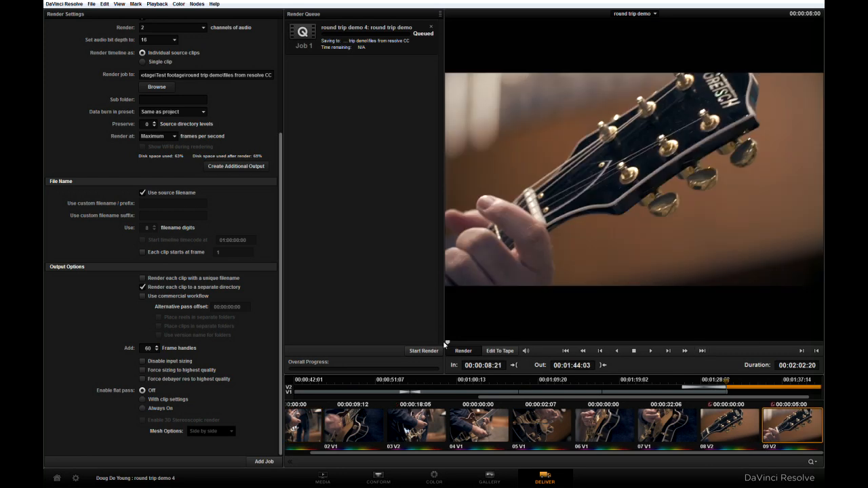
left_click_drag(448, 342, 820, 335)
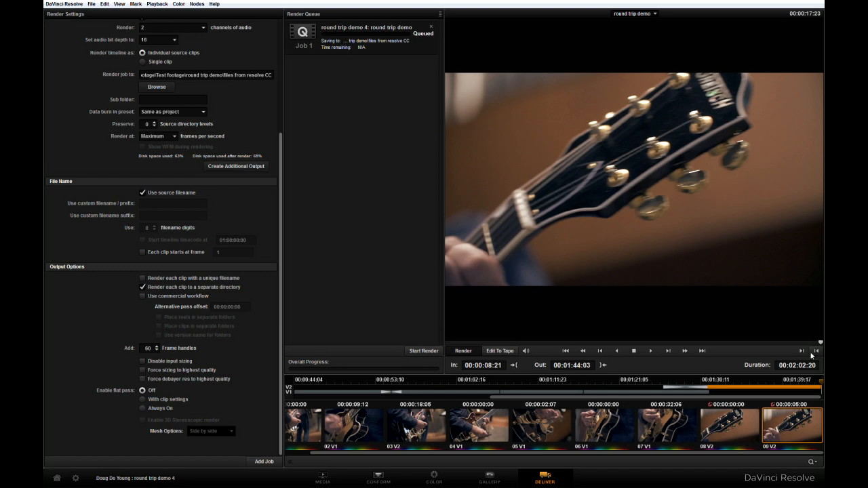
left_click(423, 351)
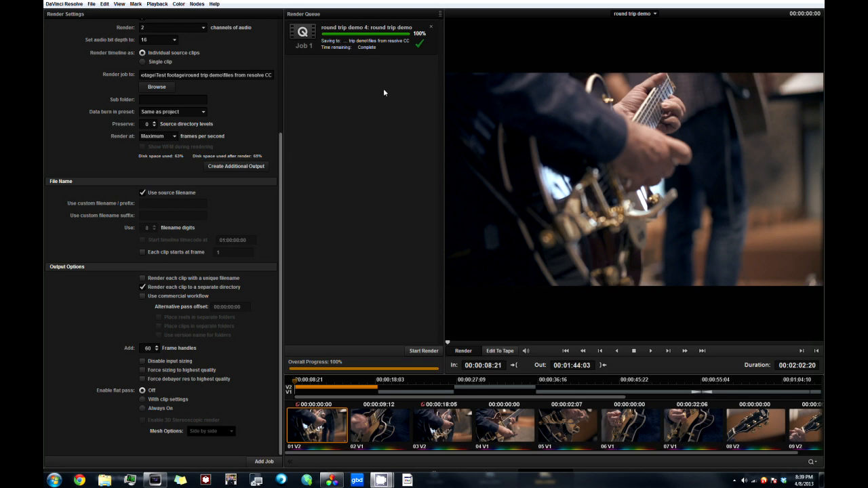
left_click(409, 172)
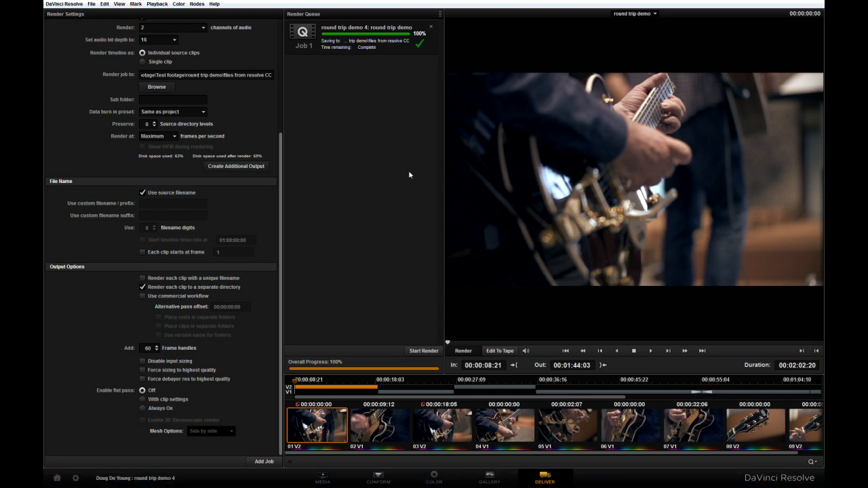
Step: Export the conformed timeline as an AAF named "round trip demo (Resolve)" into the Project files folder
left_click(382, 482)
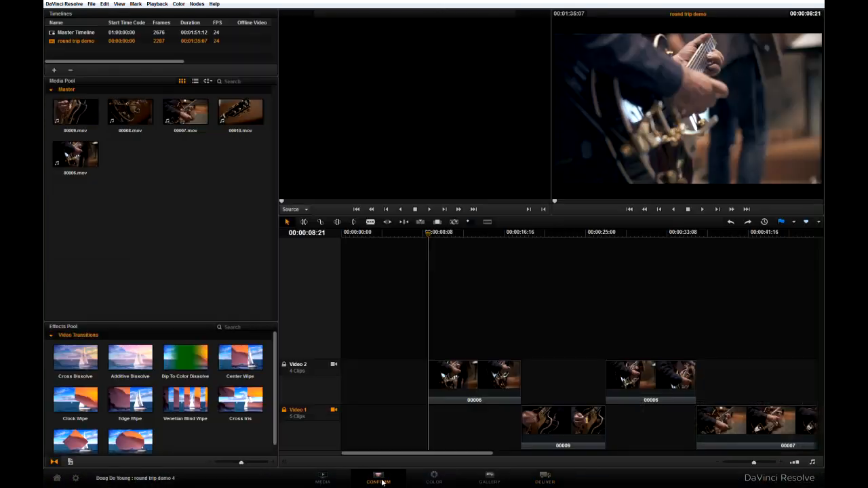
left_click(92, 4)
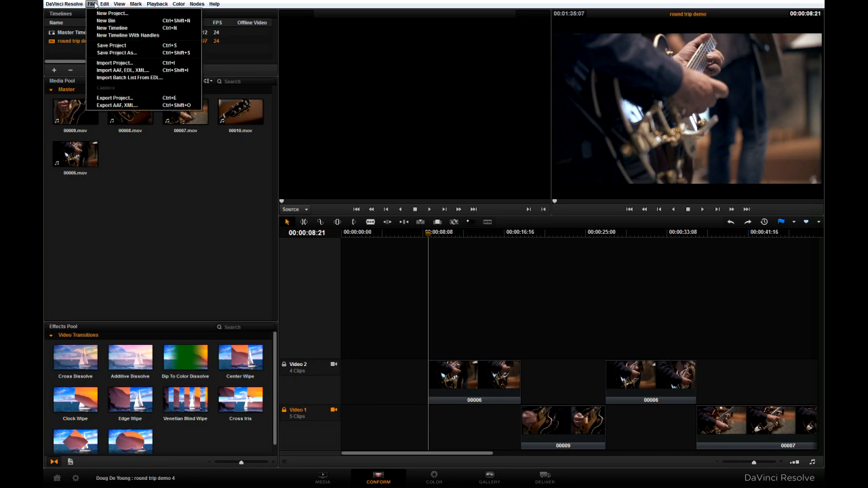
left_click(116, 106)
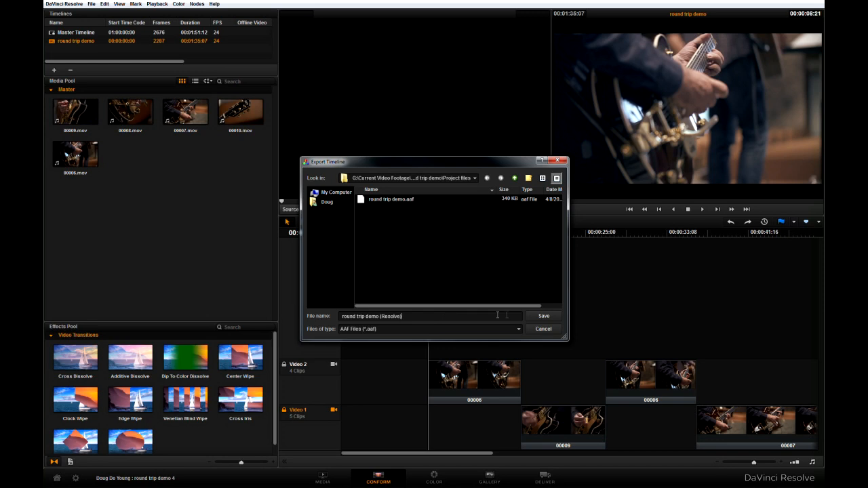
left_click(545, 317)
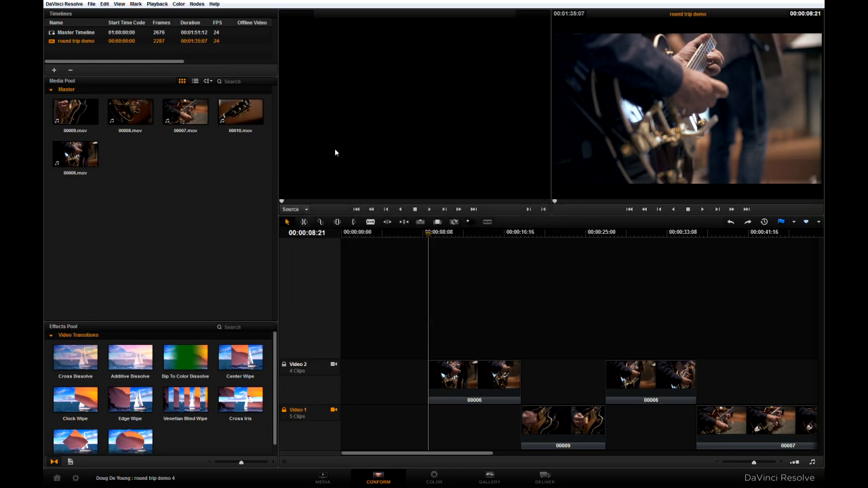
Step: Switch to Vegas Pro and open "round trip demo (Resolve).aaf" from the round trip demo's Project files folder on drive G
key("super")
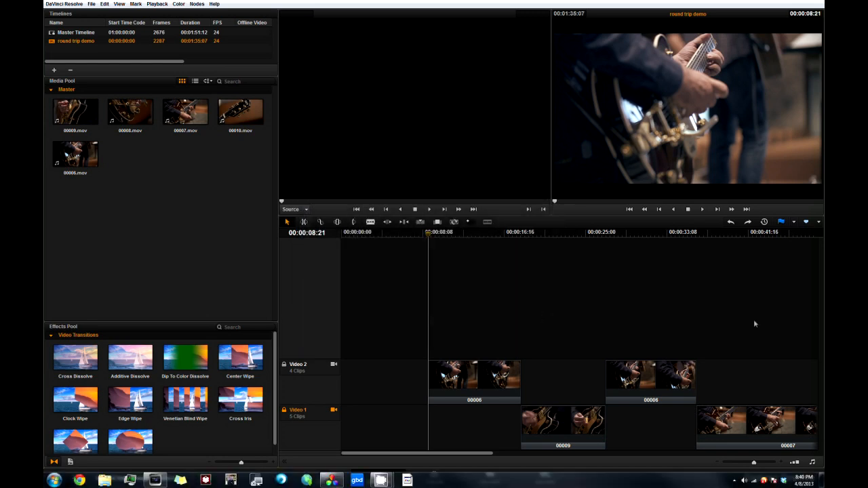
left_click(154, 480)
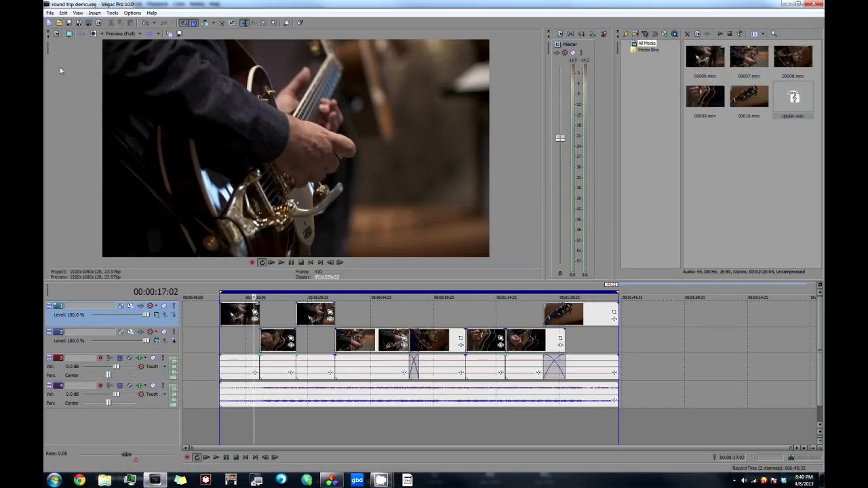
left_click(50, 14)
left_click(60, 33)
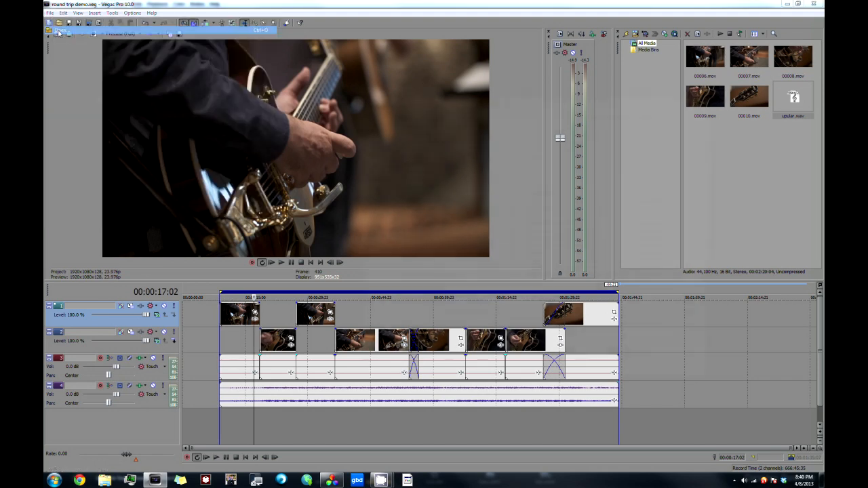
left_click(371, 197)
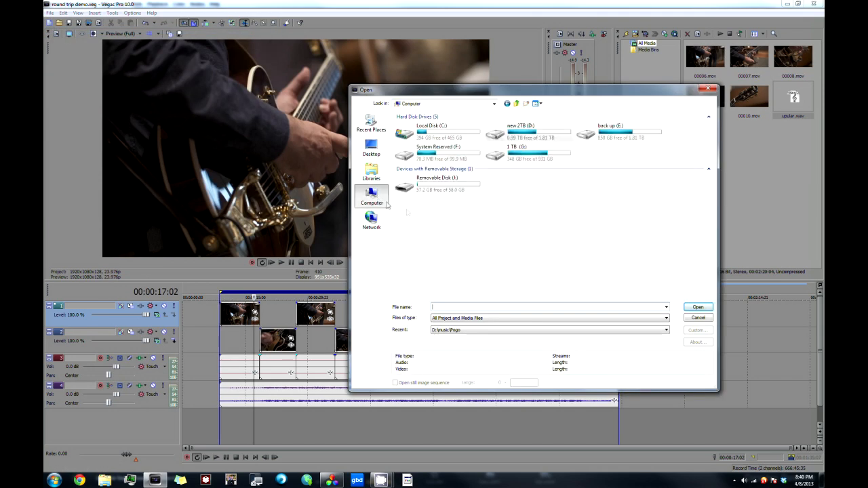
double_click(507, 155)
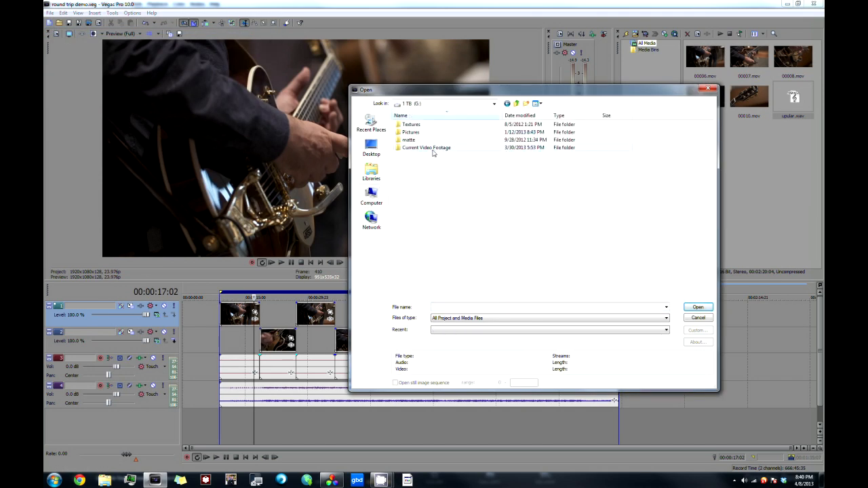
double_click(397, 148)
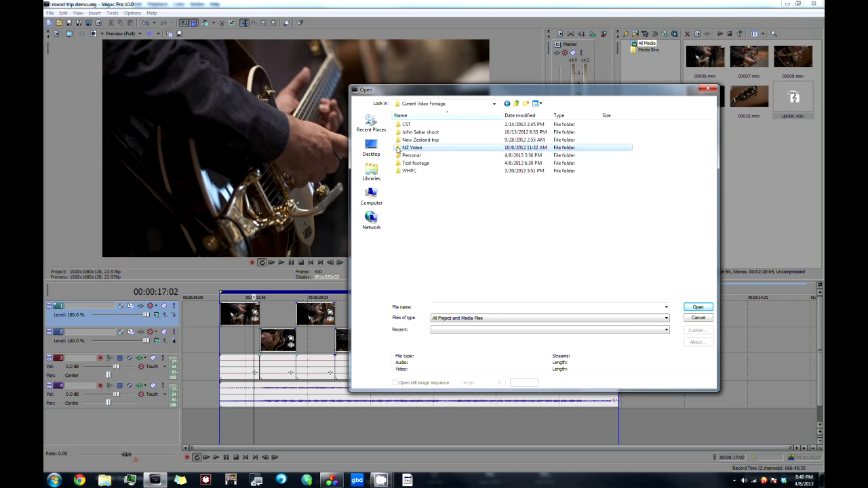
double_click(402, 165)
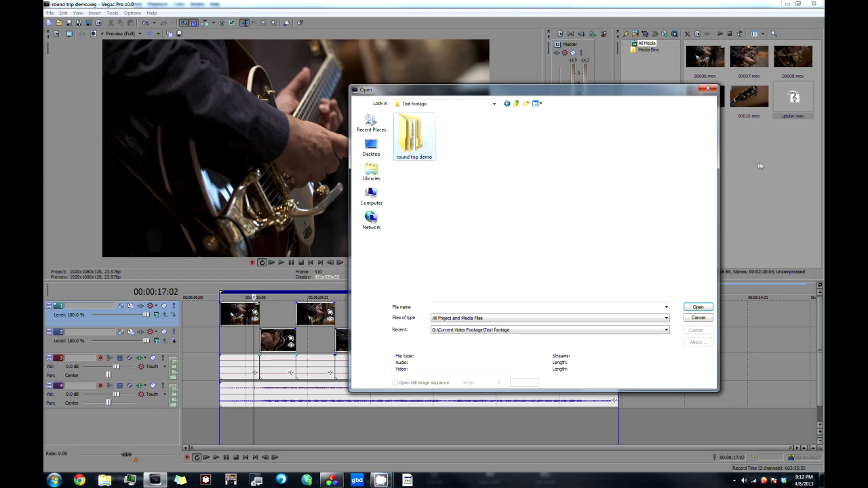
double_click(411, 140)
double_click(410, 147)
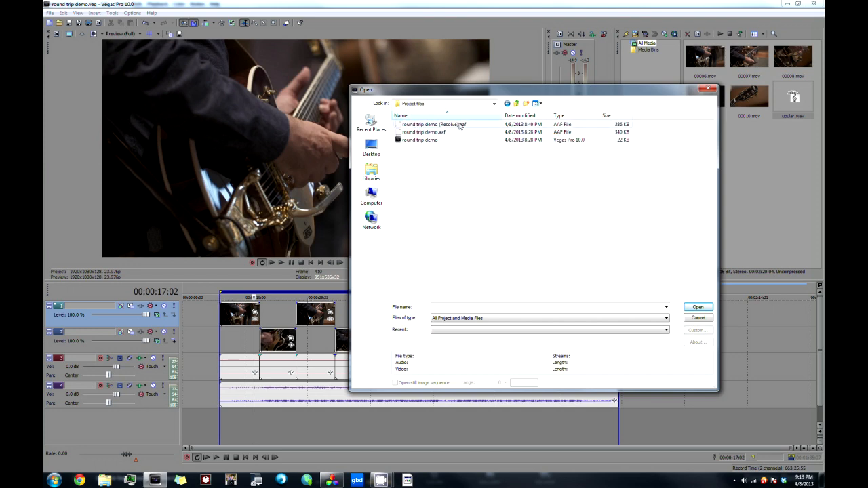
left_click(415, 126)
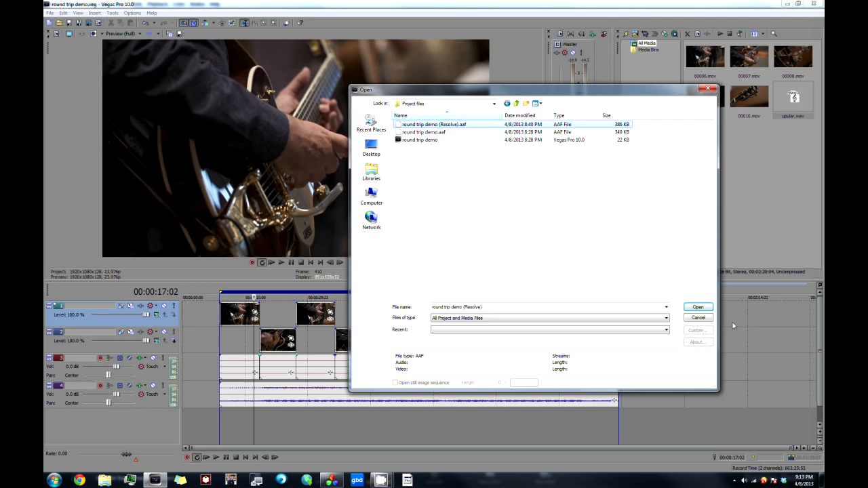
left_click(696, 307)
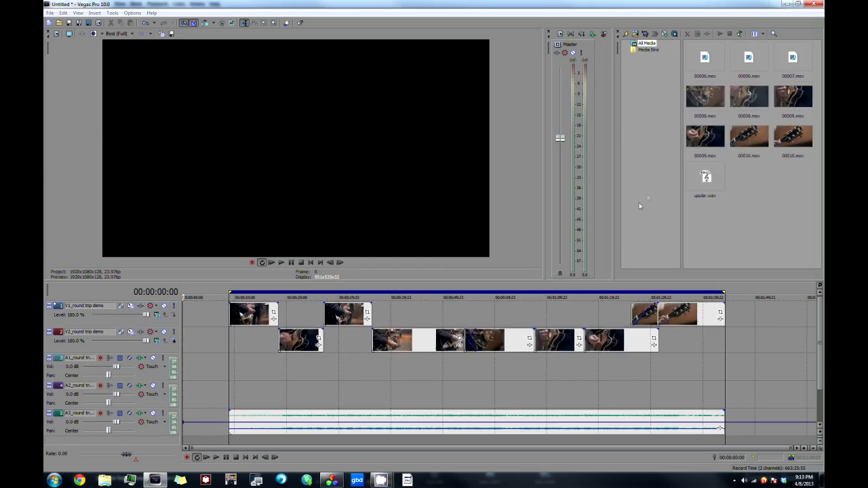
Step: Raise the volume envelope on the A3 audio track and the gain of its audio event
left_click_drag(822, 299, 822, 318)
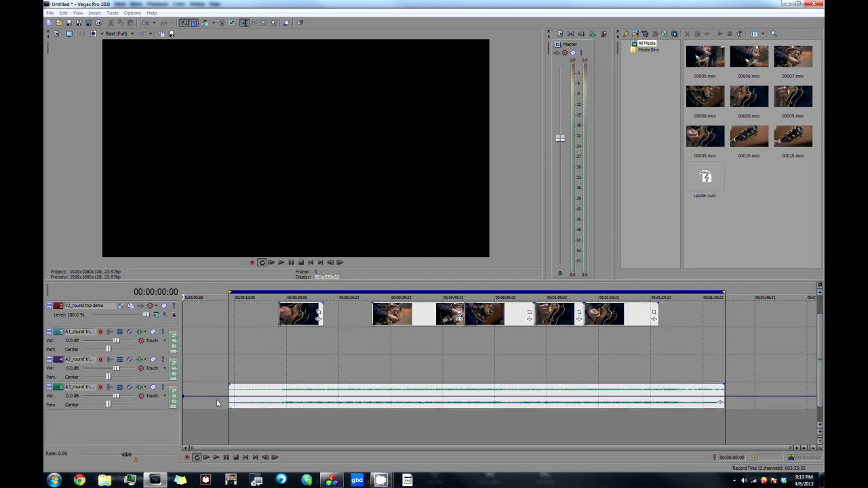
mouse_move(218, 396)
left_mouse_down()
mouse_move(213, 380)
mouse_move(217, 411)
mouse_move(216, 391)
left_mouse_up()
left_click_drag(267, 402, 277, 395)
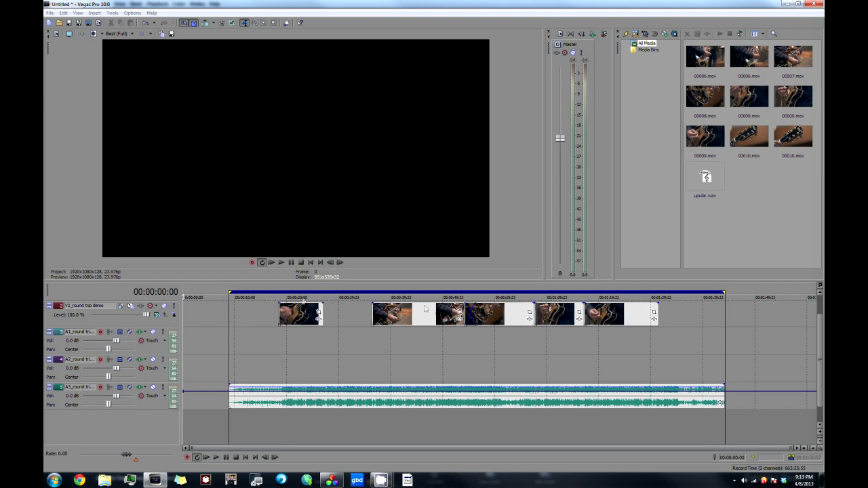
scroll(821, 333, "up", 1)
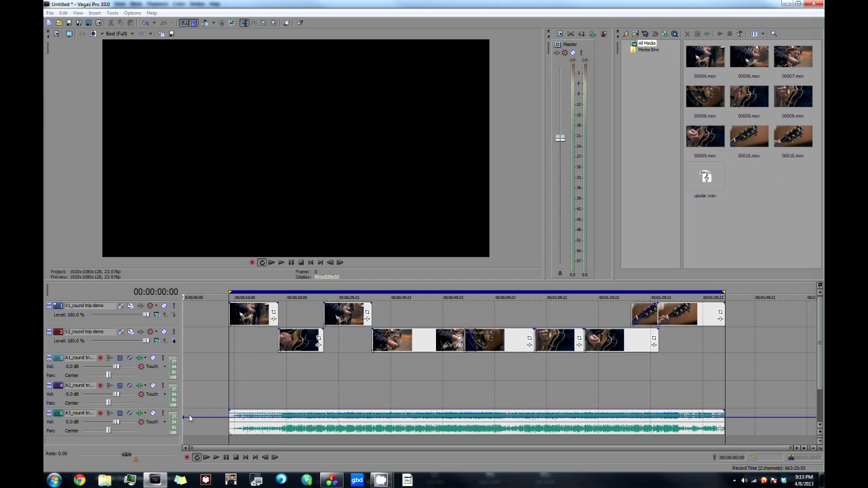
Step: Lower the gain of the audio event on track A3 and play the graded timeline from 00:00:21:06
left_click(292, 374)
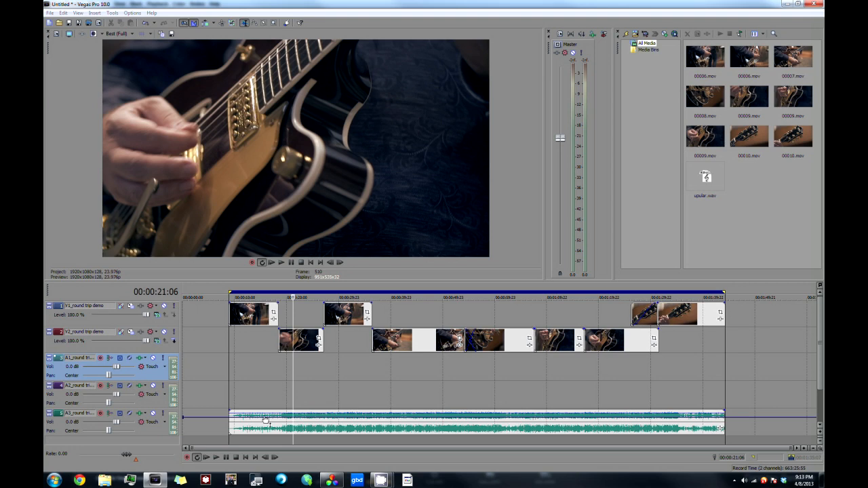
left_click_drag(264, 415, 260, 426)
key("space")
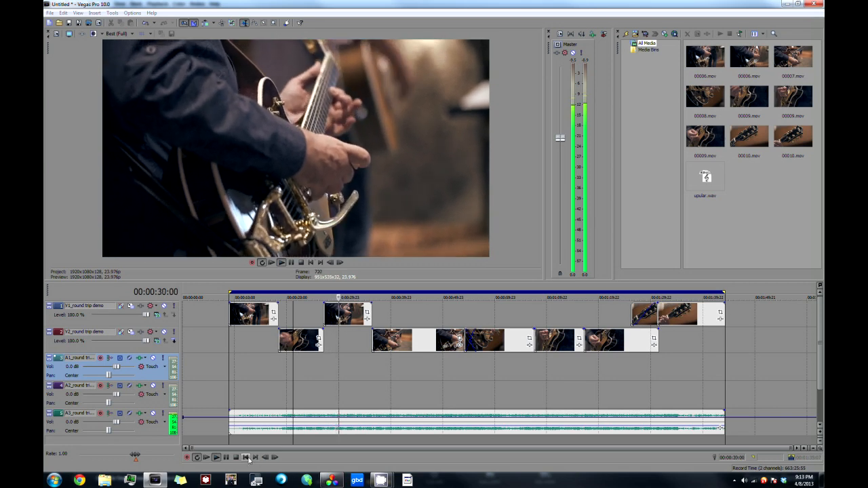
Step: Stop playback and inspect the general file properties, including the source folder path, of the V1 clip under the playhead
key("space")
right_click(339, 319)
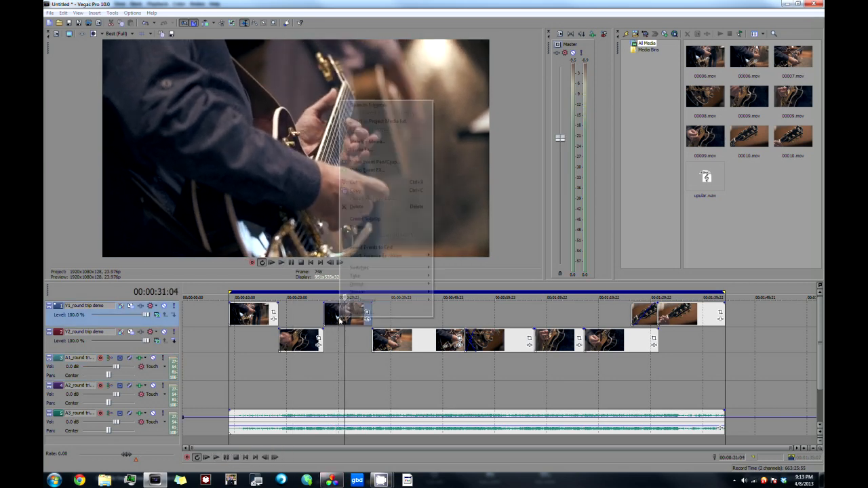
left_click(383, 309)
left_click(415, 99)
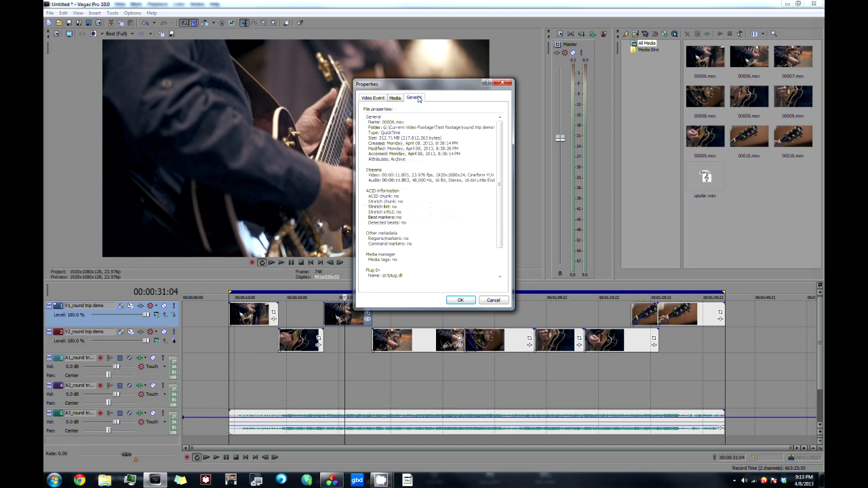
left_click_drag(420, 288, 444, 287)
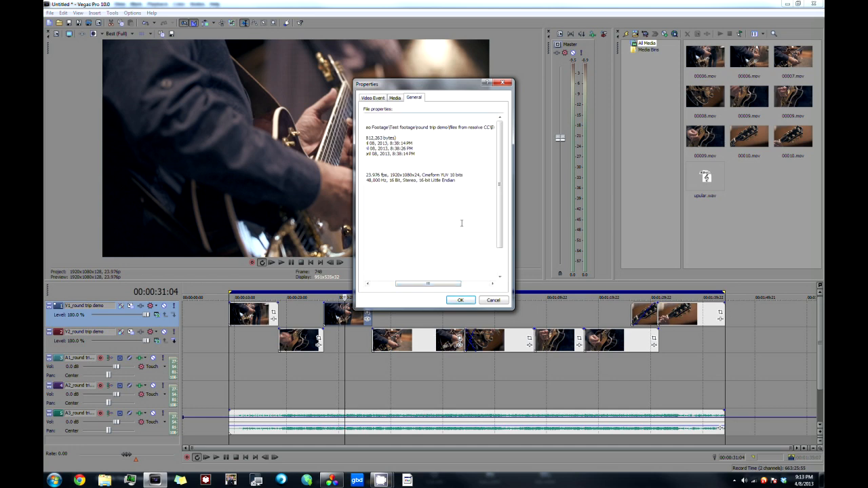
left_click(473, 301)
Step: Examine the graded picture of each clip at various points along the V1 and V2 tracks
left_click(427, 379)
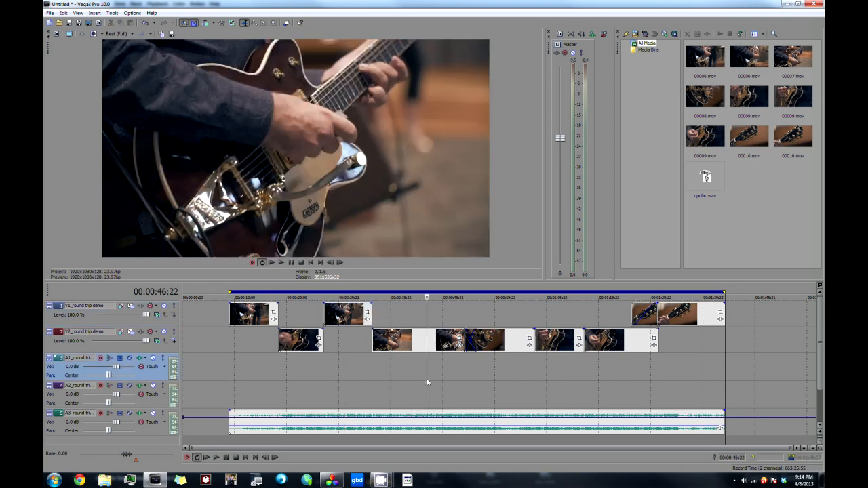
left_click(504, 363)
left_click(563, 362)
left_click(635, 361)
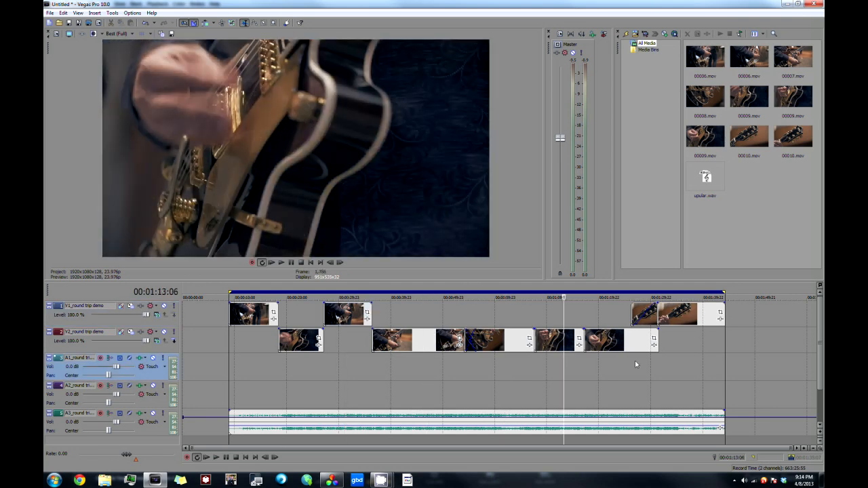
left_click(690, 356)
left_click(297, 373)
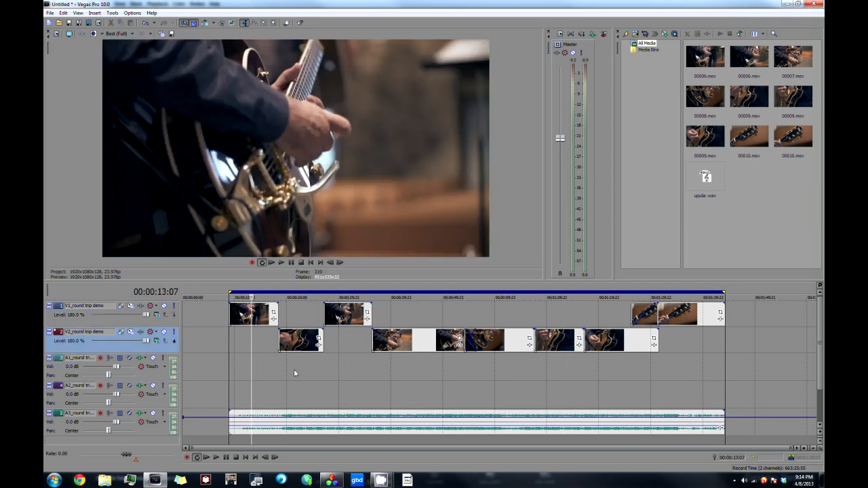
left_click(342, 363)
left_click(436, 365)
left_click(497, 364)
left_click(603, 358)
left_click(541, 364)
left_click(513, 364)
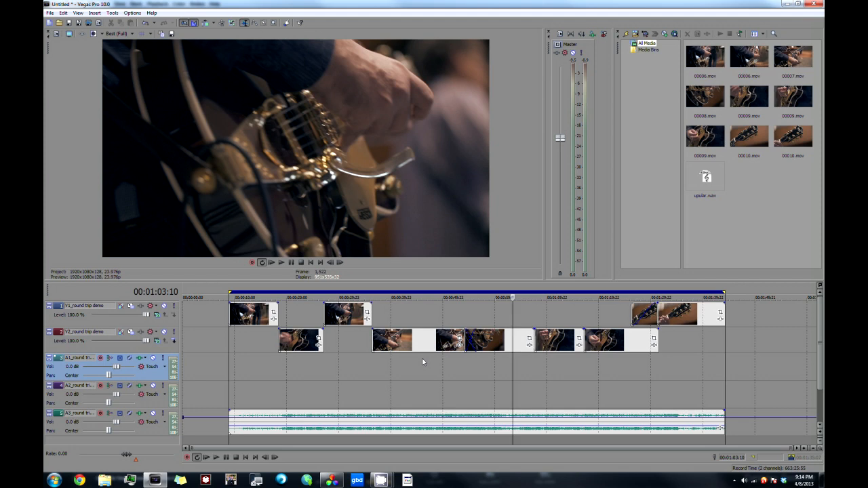
left_click(422, 361)
left_click(350, 341)
left_click(310, 362)
left_click(245, 359)
left_click(291, 342)
left_click(351, 345)
left_click(394, 359)
left_click(493, 364)
left_click(561, 362)
left_click(621, 358)
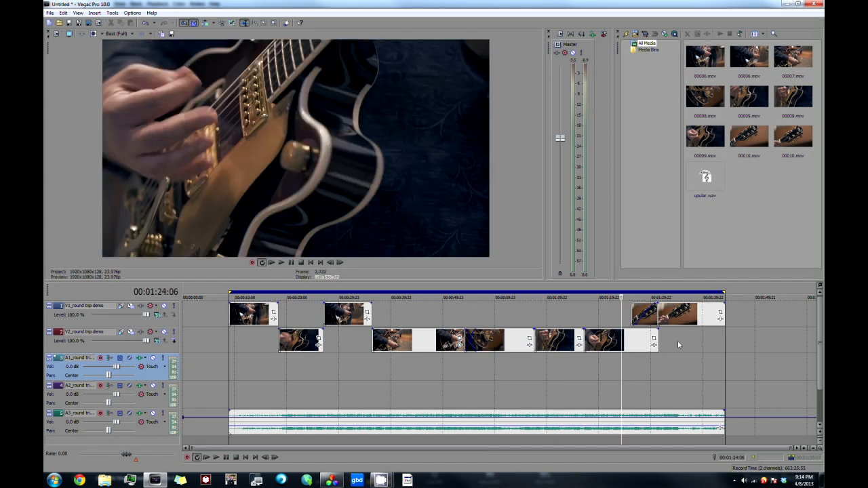
Step: Compare the grade of the closing guitar headstock clips on V1 with the preceding clip
left_click(677, 345)
left_click(624, 372)
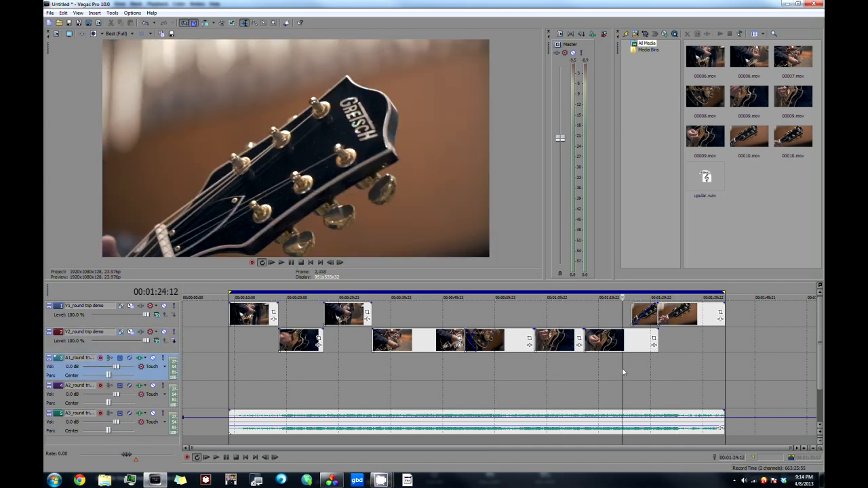
left_click(691, 346)
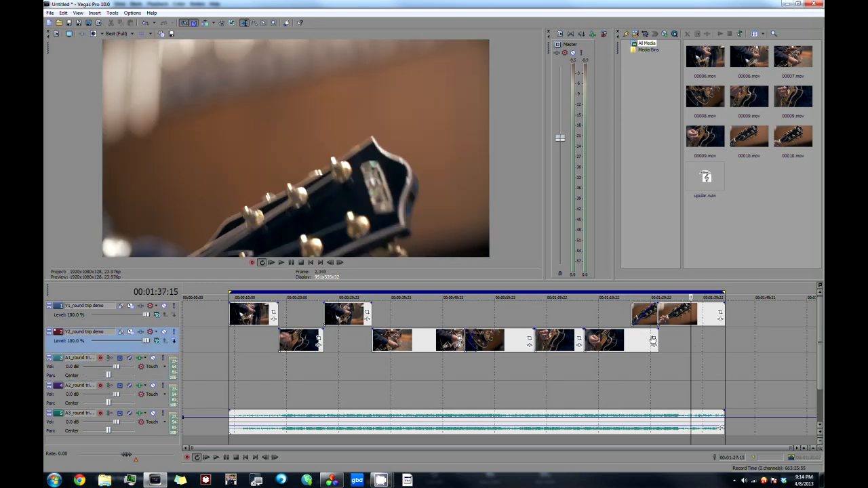
left_click(672, 346)
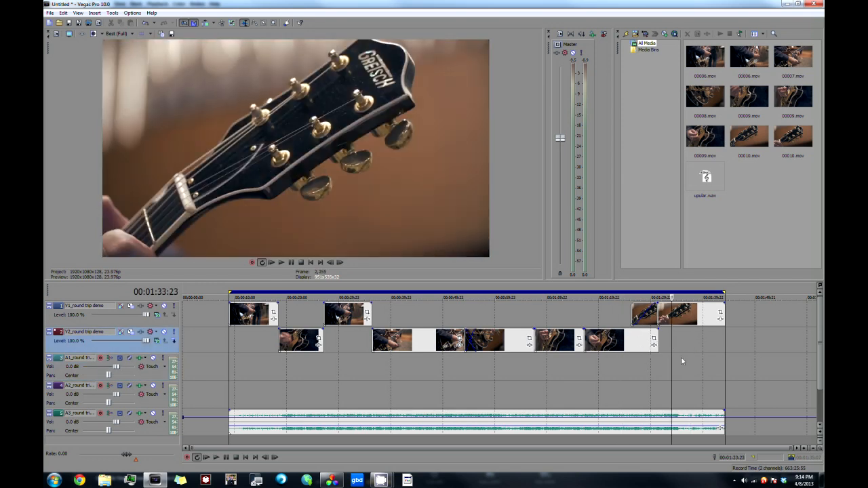
left_click(674, 343)
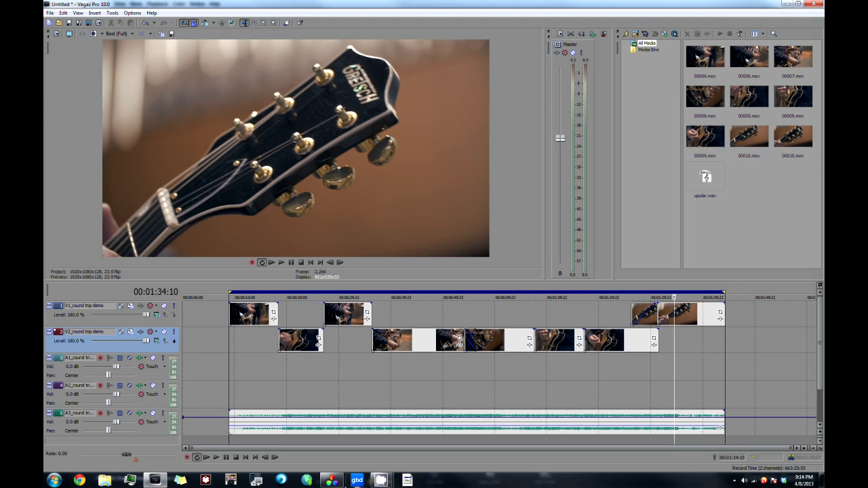
Step: Switch to DaVinci Resolve, go to its Color page and review headstock clips 08 and 09, ending at 00:01:36:18
left_click(331, 480)
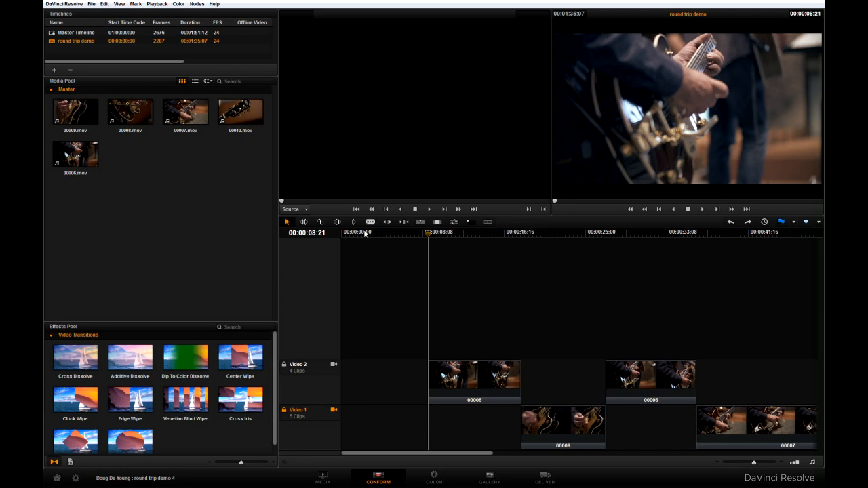
left_click(446, 481)
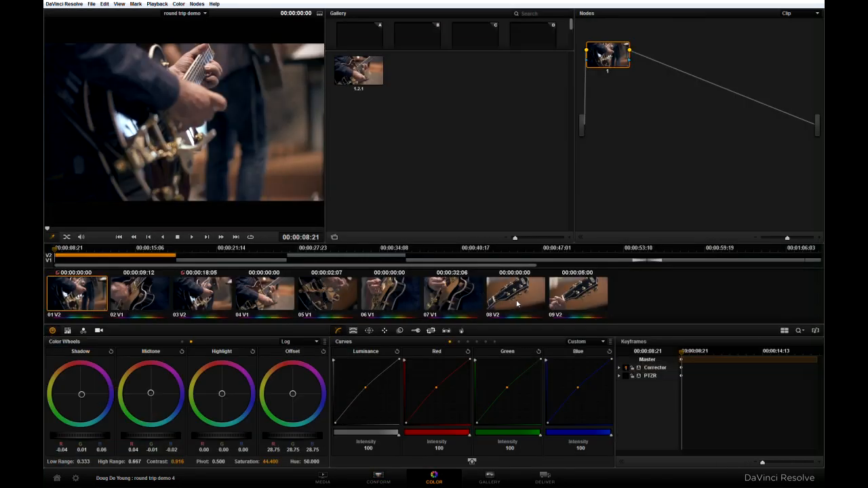
left_click(517, 304)
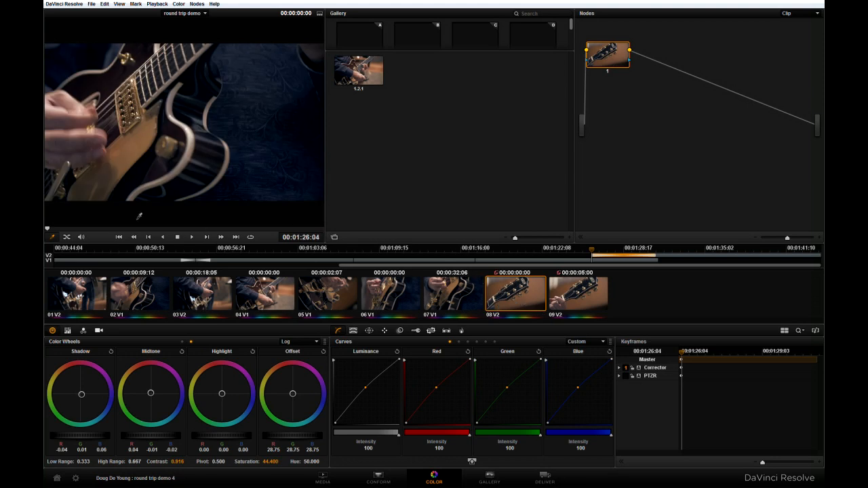
key("space")
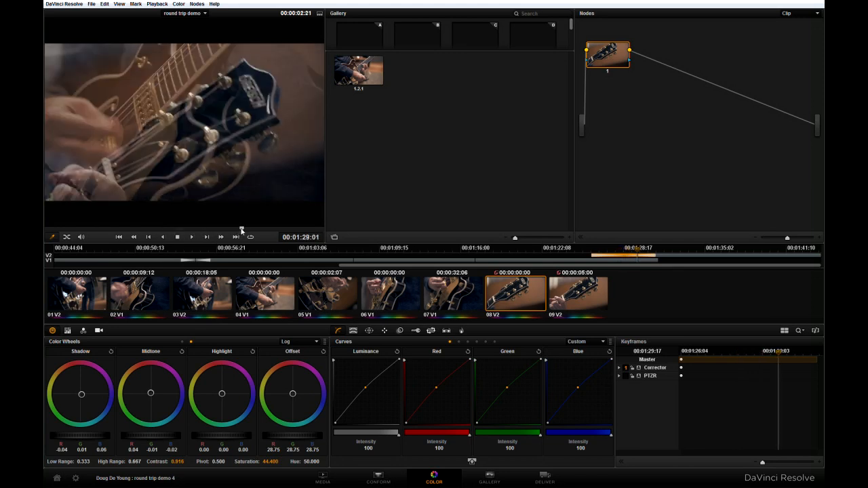
left_click(568, 297)
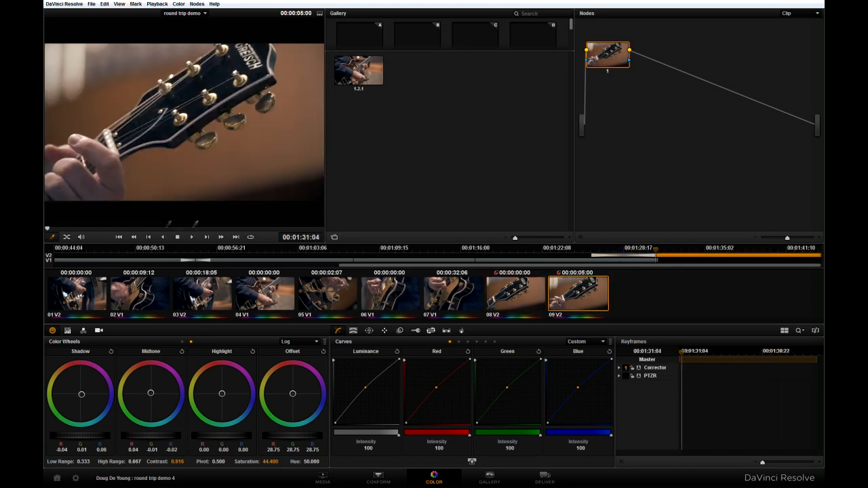
left_click(165, 229)
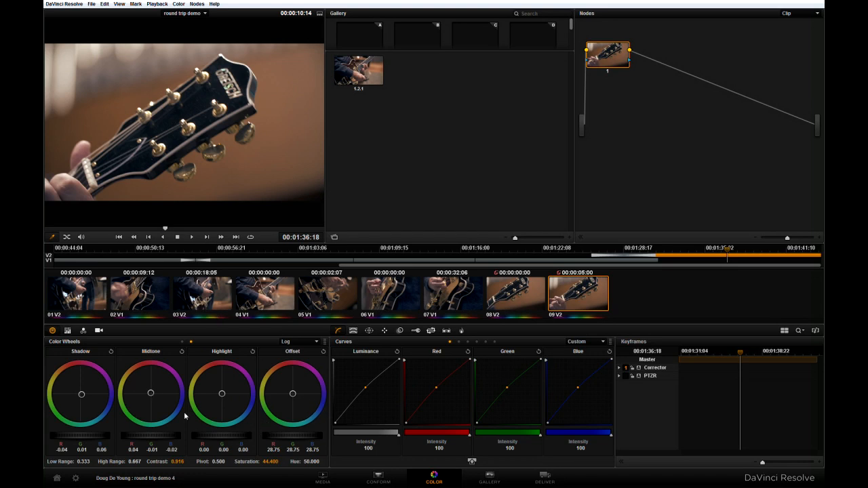
Step: Regrade headstock clip 09 with bluer shadows, warmer midtones, saturation reduced to 26.1 and raised black points on the curves
left_click_drag(81, 398, 84, 403)
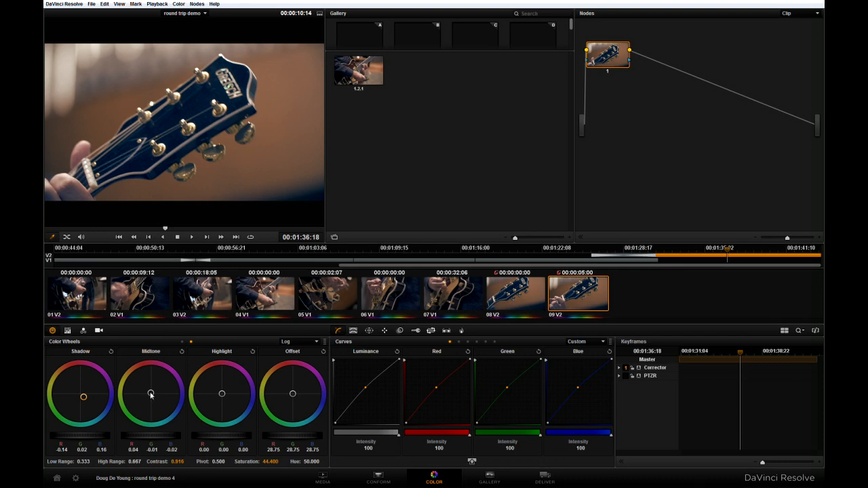
left_click_drag(144, 380, 145, 388)
left_click_drag(335, 423, 335, 419)
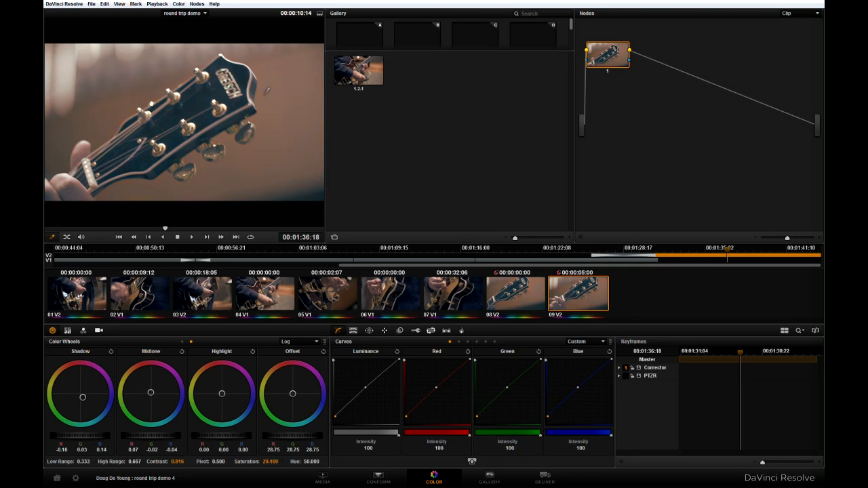
Step: Set the Deliver page render range to clips 08 and 09 only, from 00:01:26:04 to 00:01:44:03
left_click(546, 478)
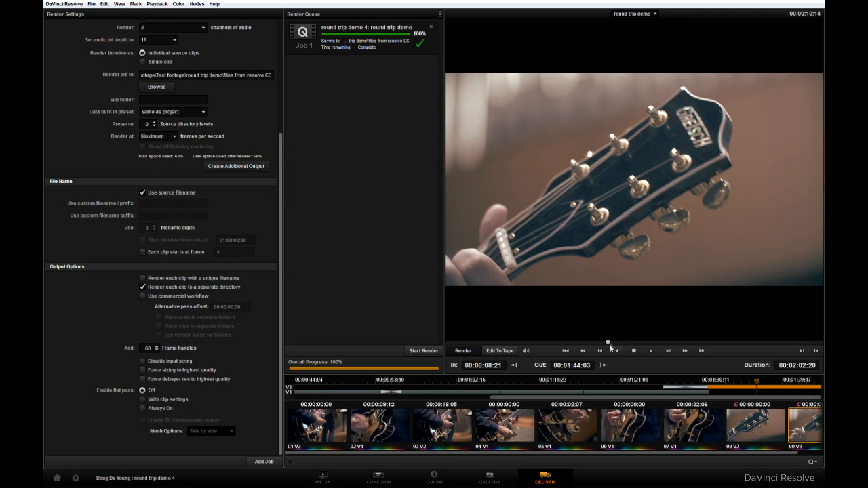
left_click_drag(611, 344, 469, 344)
left_click(759, 434)
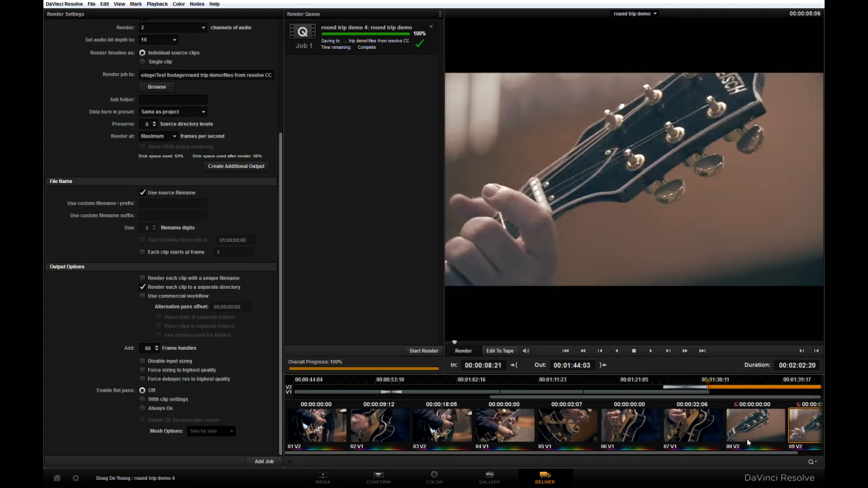
left_click(803, 389)
left_click(802, 350)
left_click(816, 431)
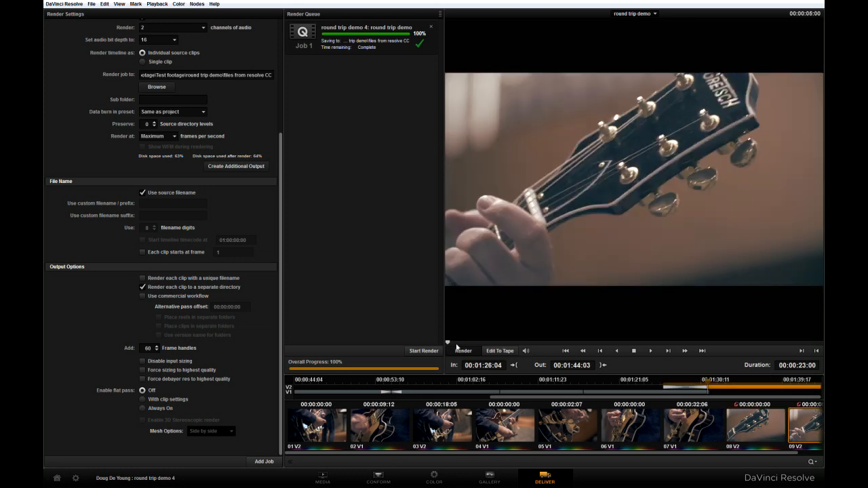
left_click_drag(449, 344, 819, 344)
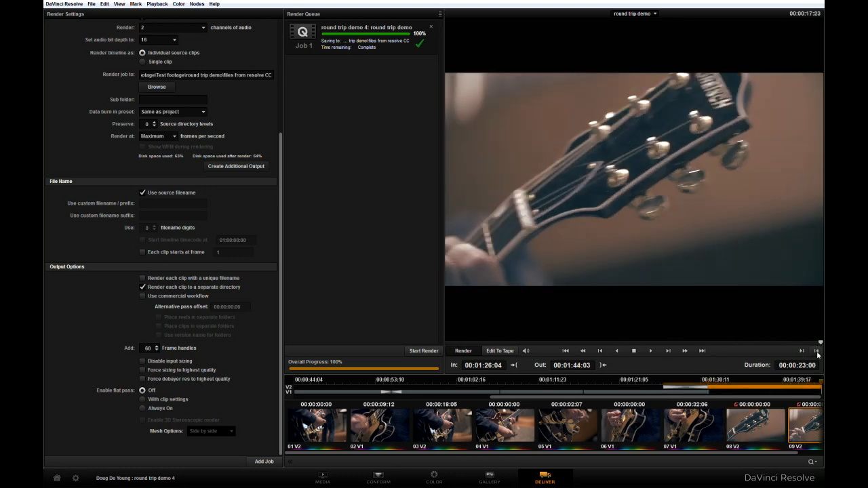
Step: Replace the finished render job with a new one for the selected range, accept the prompt and start rendering
left_click(431, 27)
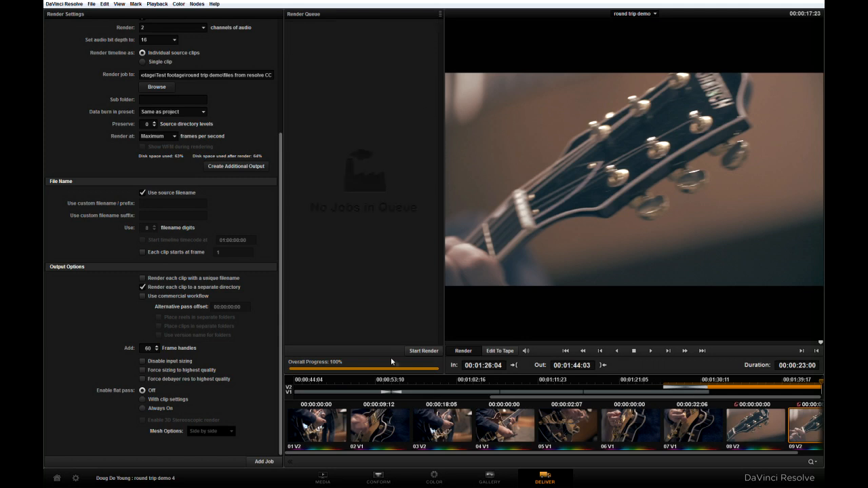
left_click(258, 461)
left_click(508, 285)
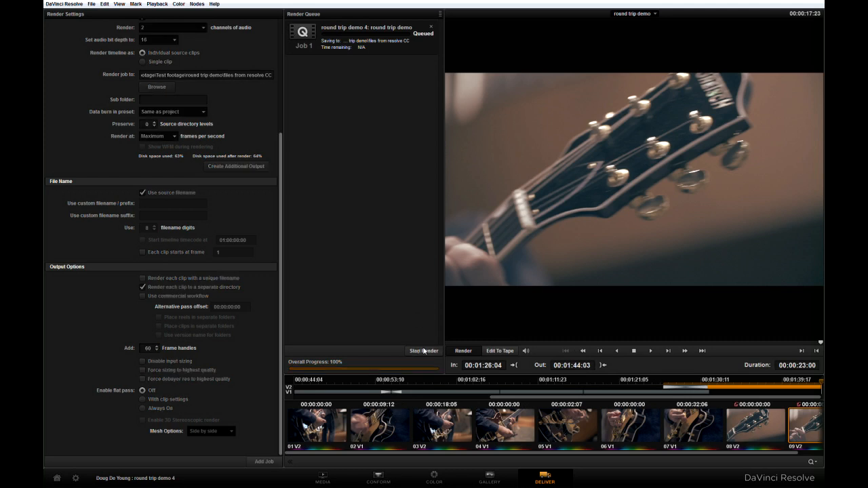
left_click(423, 350)
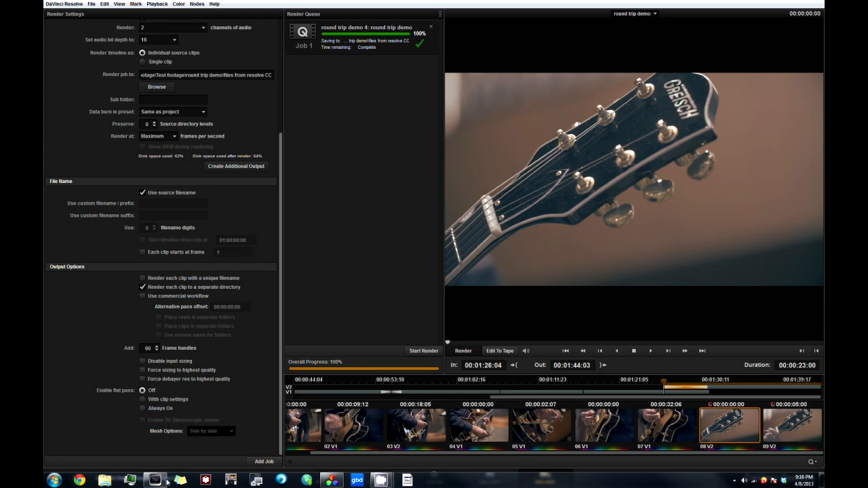
Step: Switch to Vegas Pro and check the regraded headstock clips at several points near the end of the timeline
left_click(165, 482)
left_click(245, 346)
left_click(674, 360)
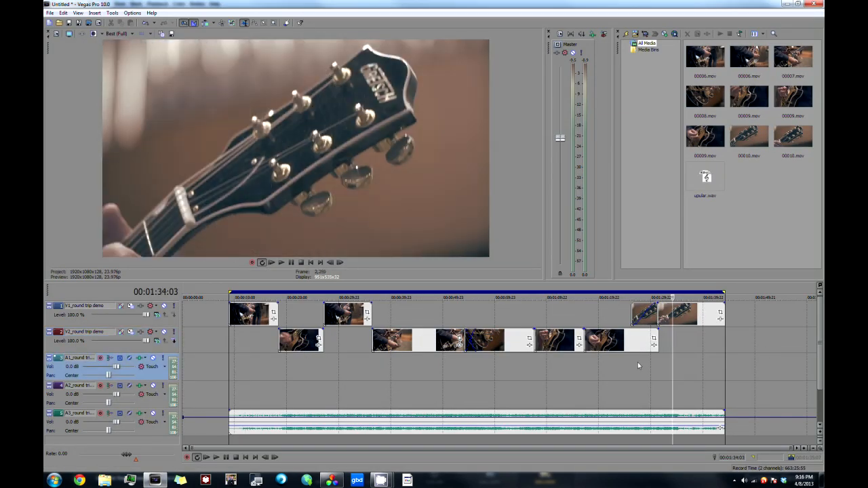
left_click(638, 363)
left_click(683, 343)
left_click(702, 337)
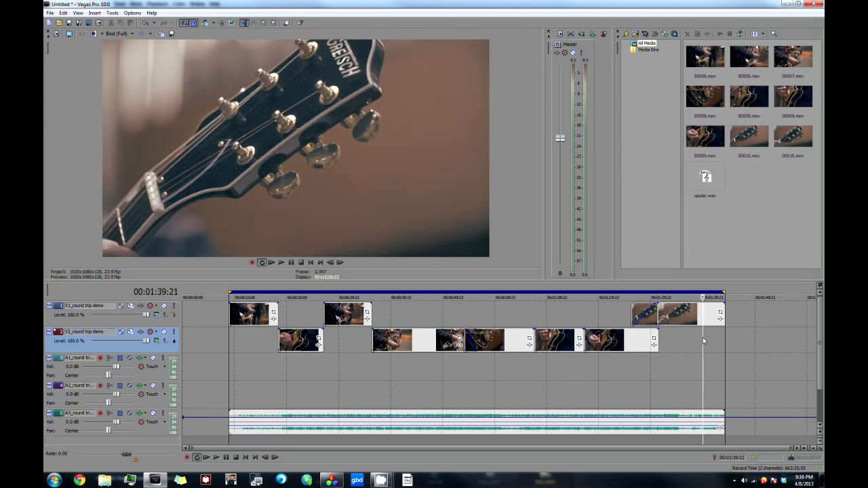
Step: Select the range from about 00:01:24:16 to 00:01:44:03, play the regraded ending and pause it
left_click_drag(629, 365, 720, 372)
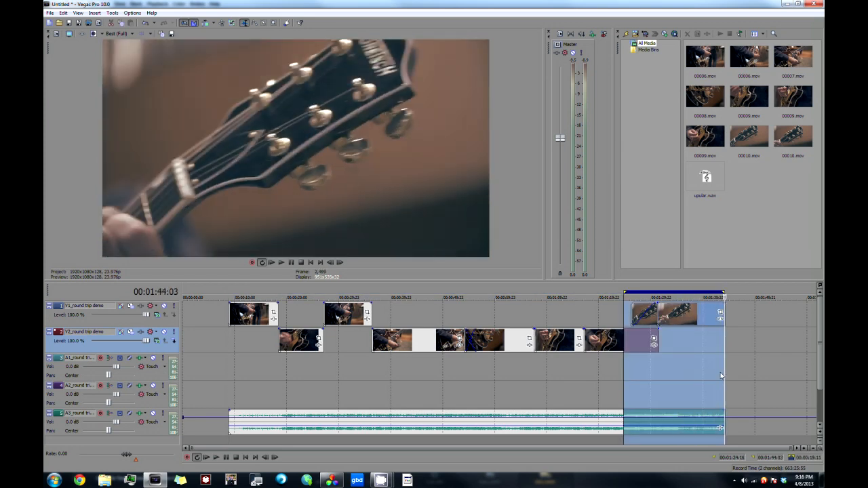
key("space")
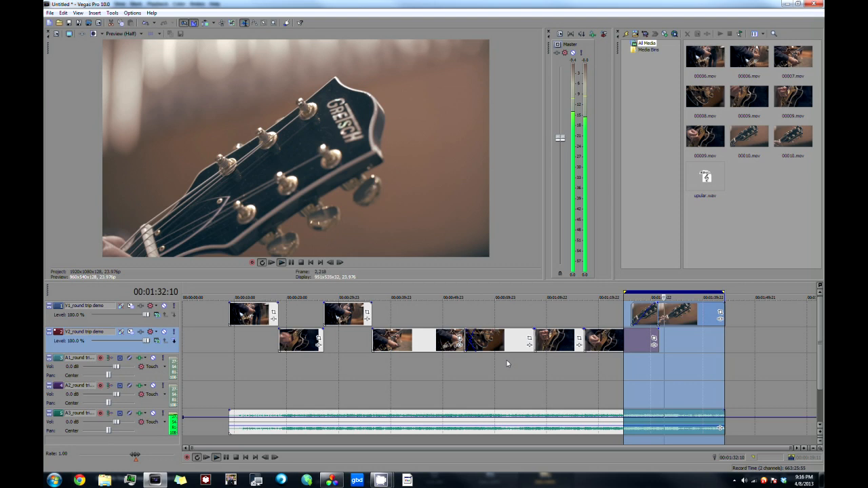
left_click(226, 458)
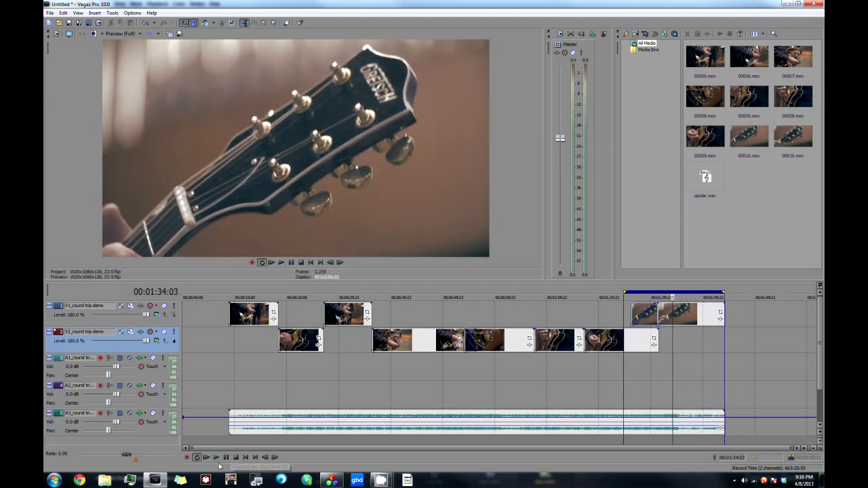
Step: Save the project as "round trip demo post resolve.veg" in the Project files folder
left_click(78, 23)
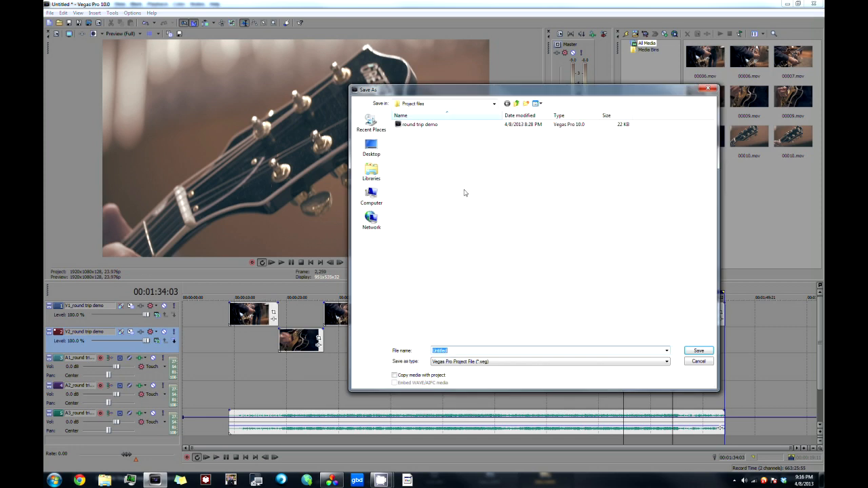
left_click(424, 125)
left_click(493, 352)
left_click(491, 352)
type("poo")
key("Return")
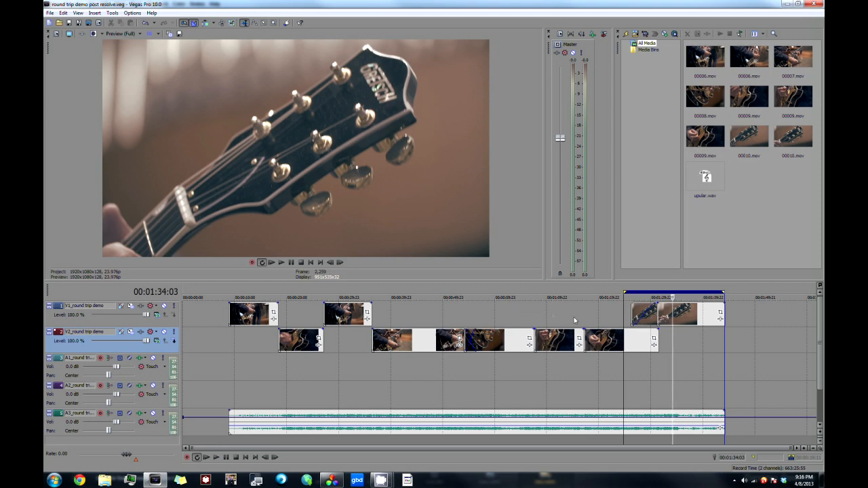
Step: Extend the loop region back to the first clip and review the graded clips along the timeline, ending at 00:01:36:05
left_click_drag(625, 293, 228, 321)
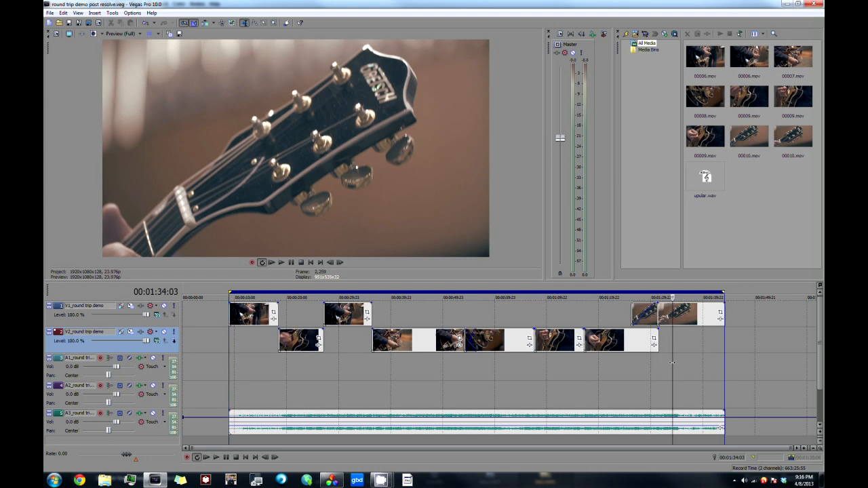
left_click(621, 360)
left_click(541, 361)
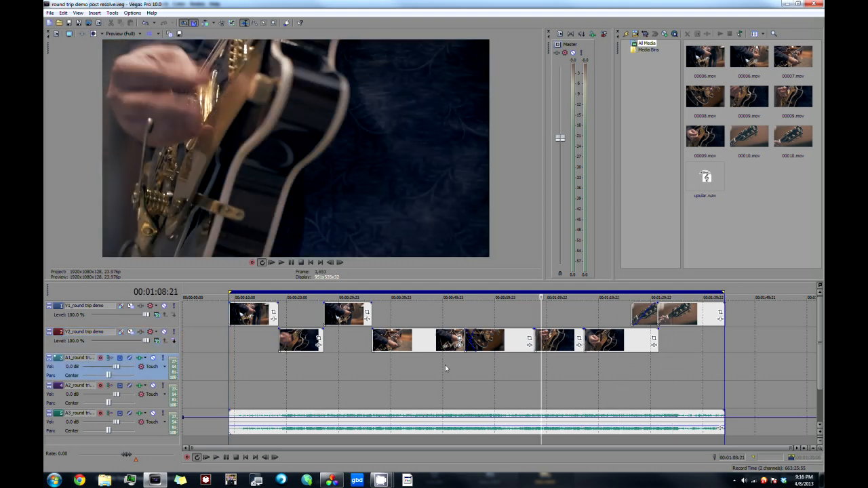
left_click(422, 365)
left_click(356, 369)
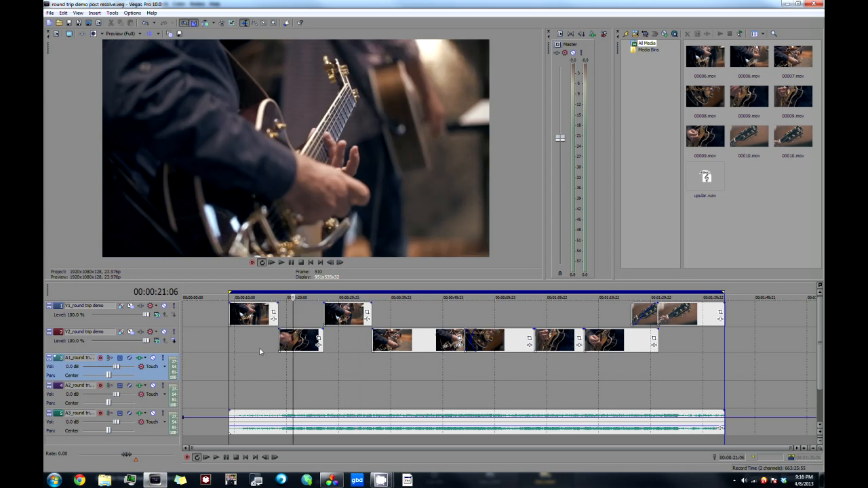
left_click(293, 369)
left_click(257, 350)
left_click(301, 361)
left_click(413, 359)
left_click(514, 361)
left_click(593, 363)
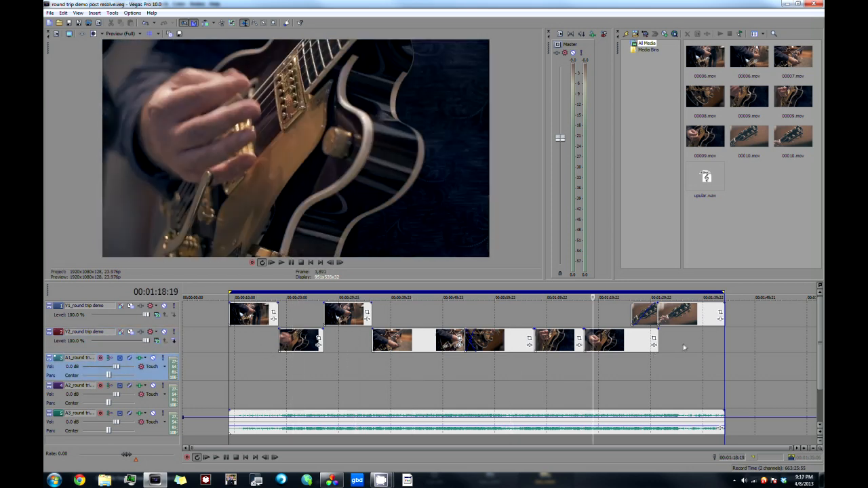
left_click(683, 347)
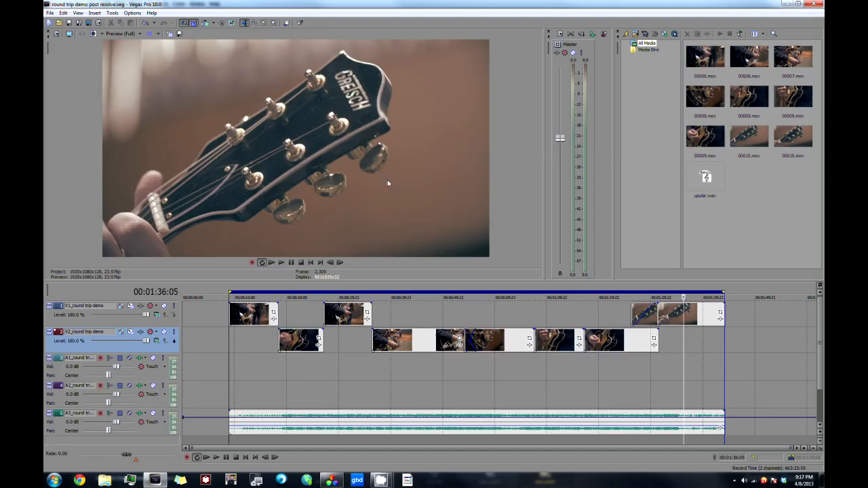